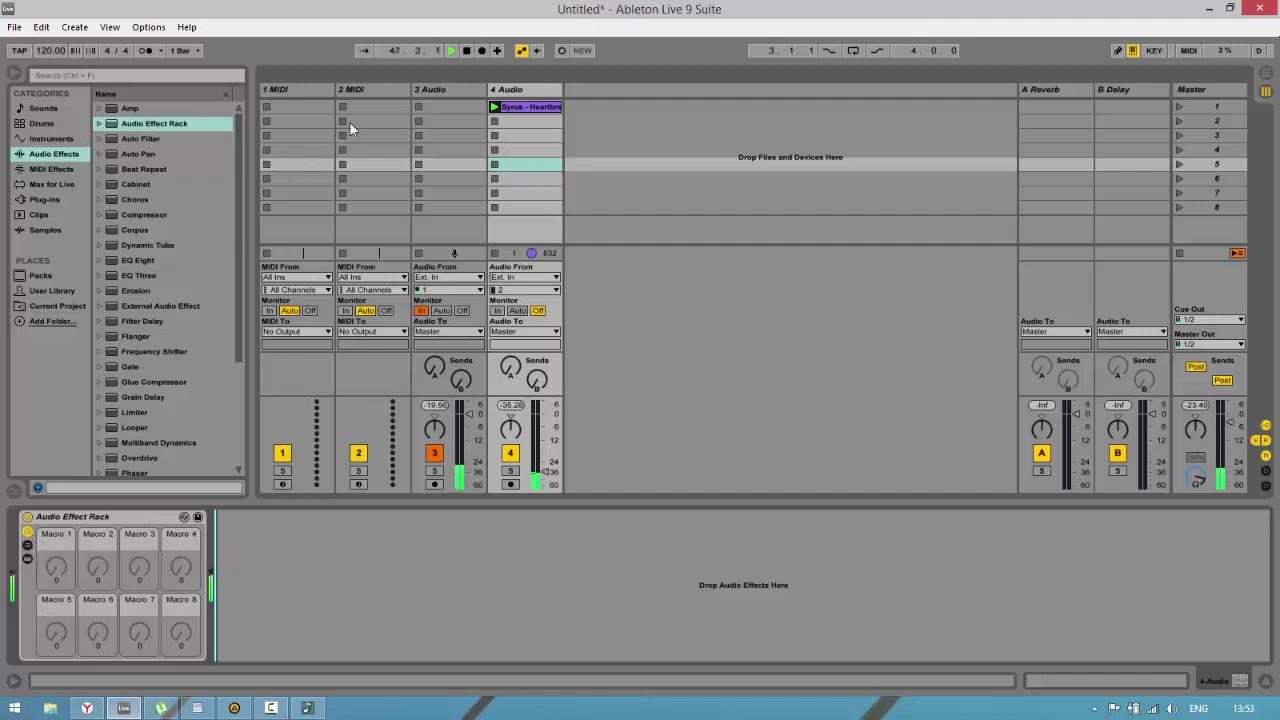
- View the device chain of track 3 Audio and return to the Audio Effect Rack on track 4 Audio
left_click(424, 90)
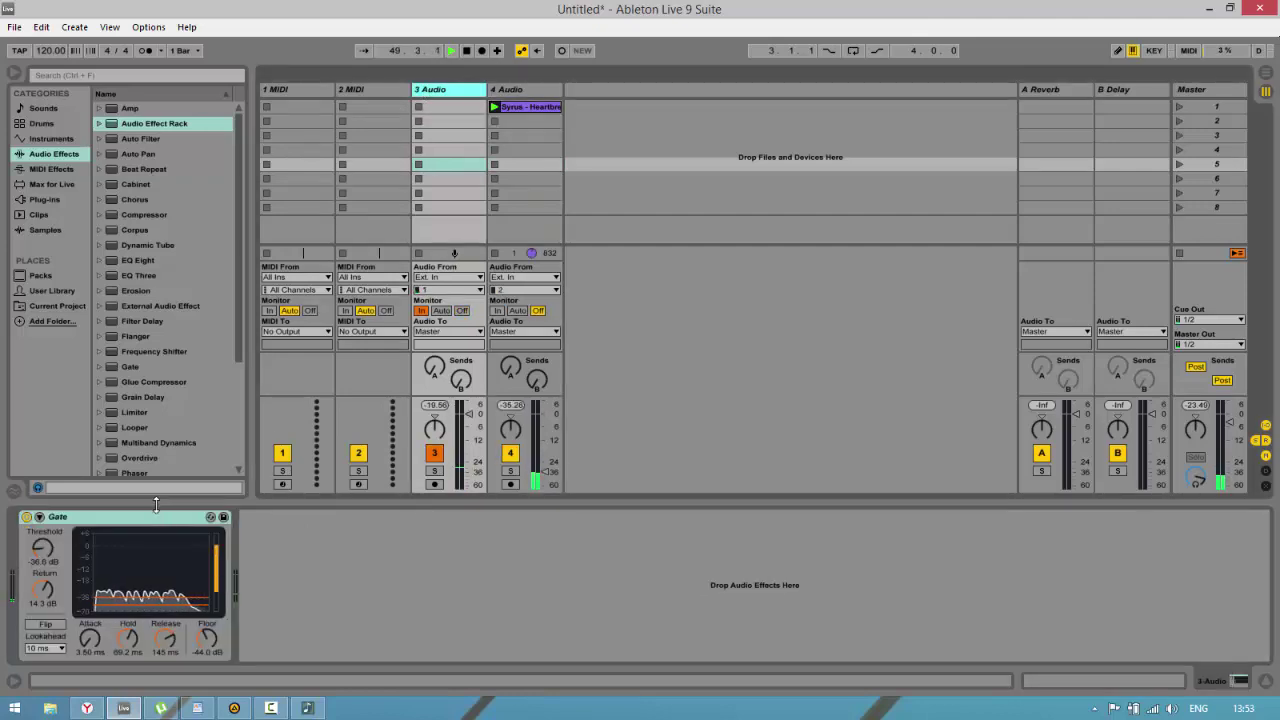
left_click(516, 86)
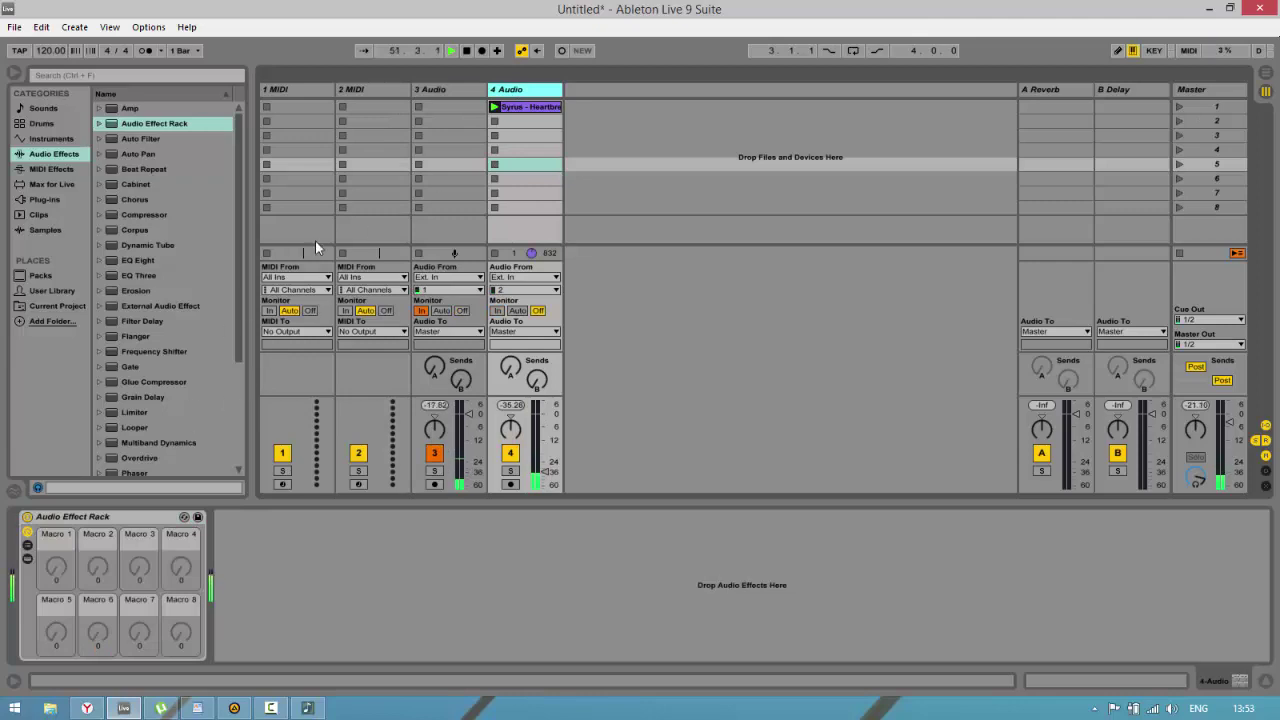
- Browse the supported controllers for the first control surface slot in the MIDI Sync preferences, and close the preferences
key("ctrl+comma")
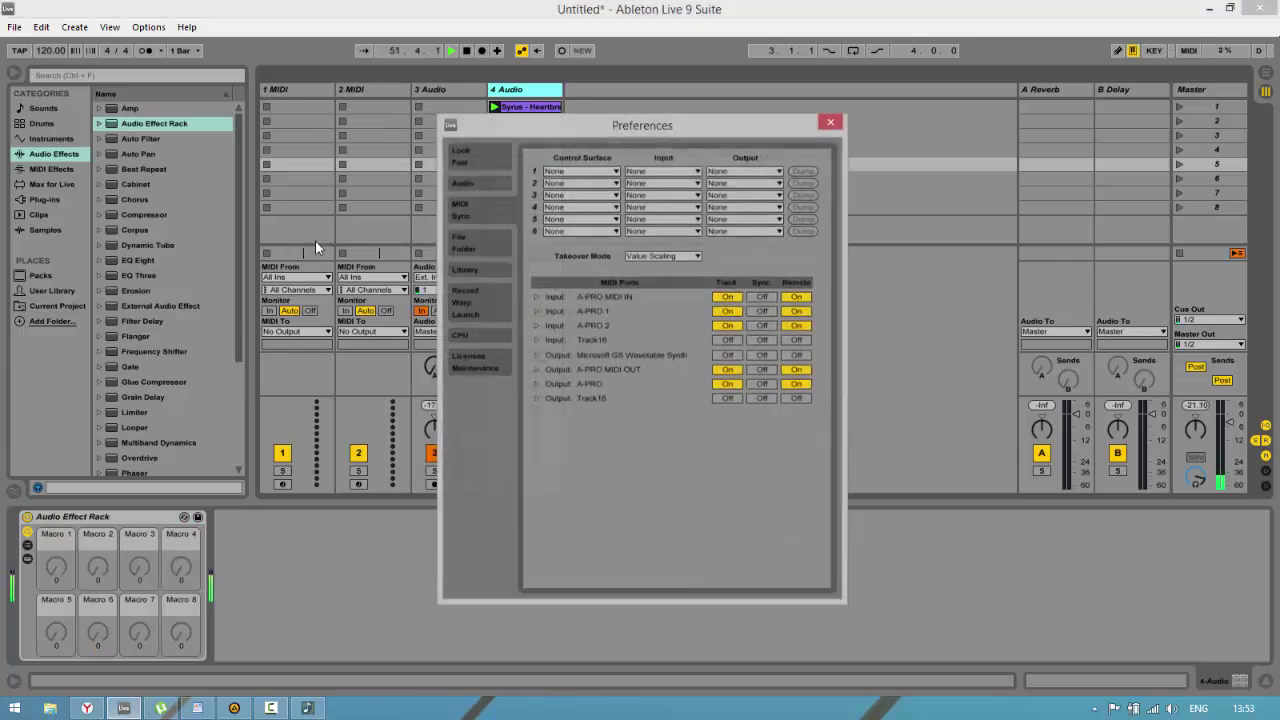
left_click(601, 171)
scroll(580, 344, "down", 2)
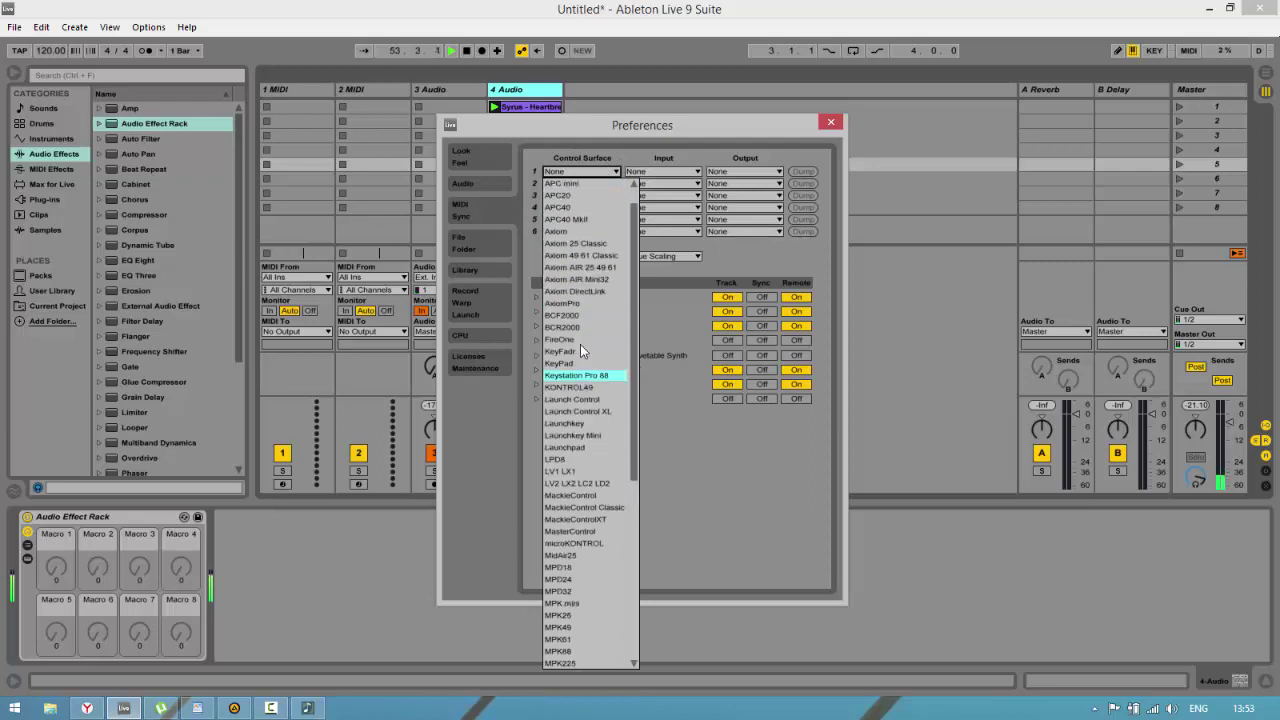
scroll(580, 344, "up", 1)
left_click(833, 121)
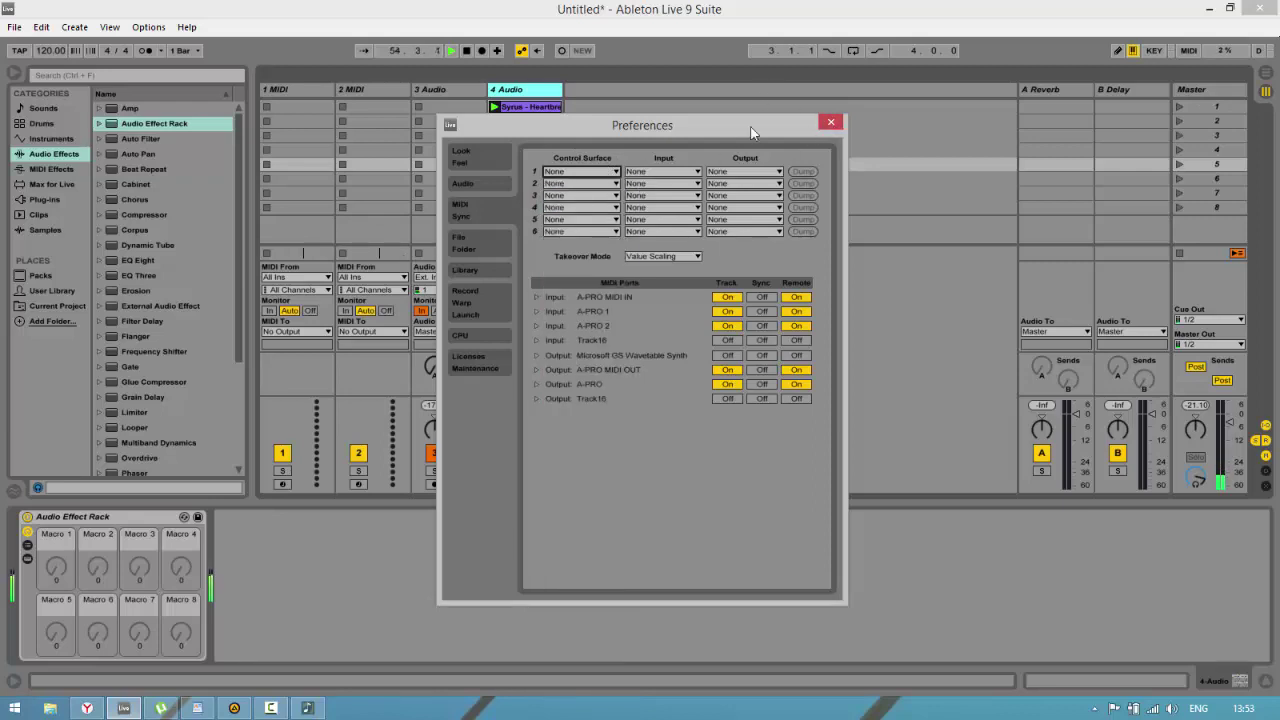
left_click(830, 122)
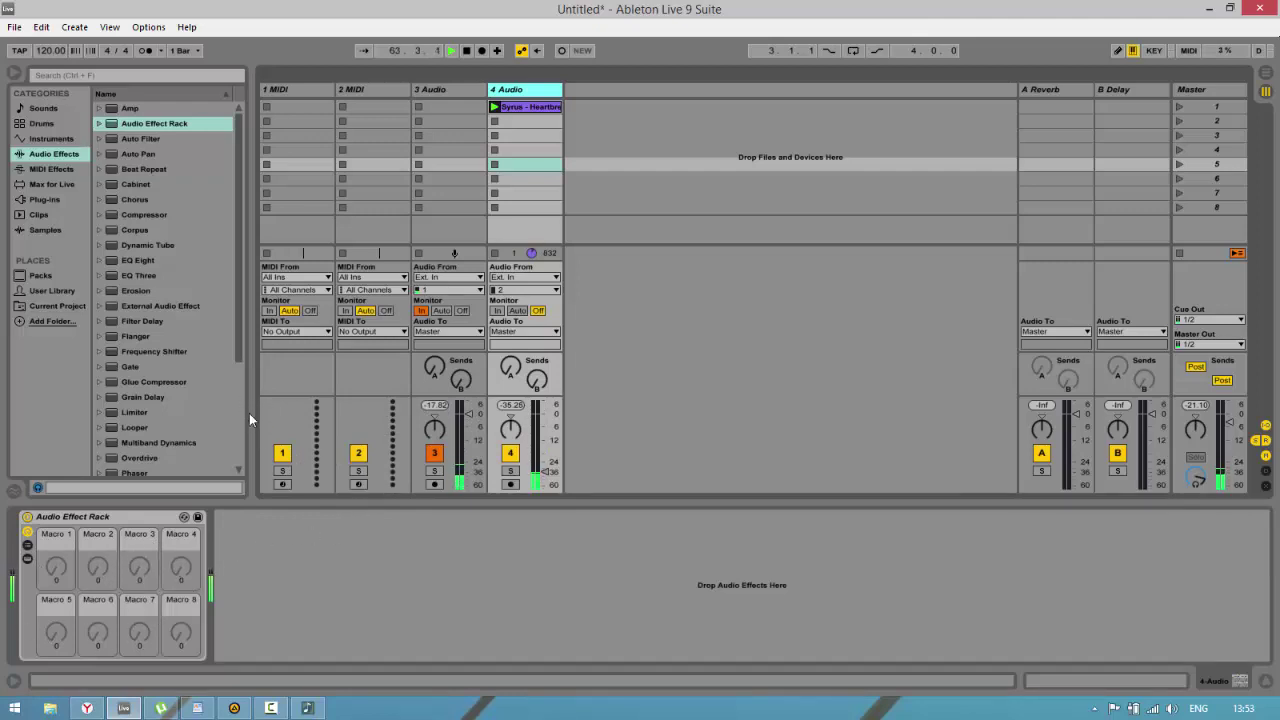
- Enter MIDI mapping mode and delete all existing entries from the MIDI Mappings list
left_click_drag(251, 413, 248, 413)
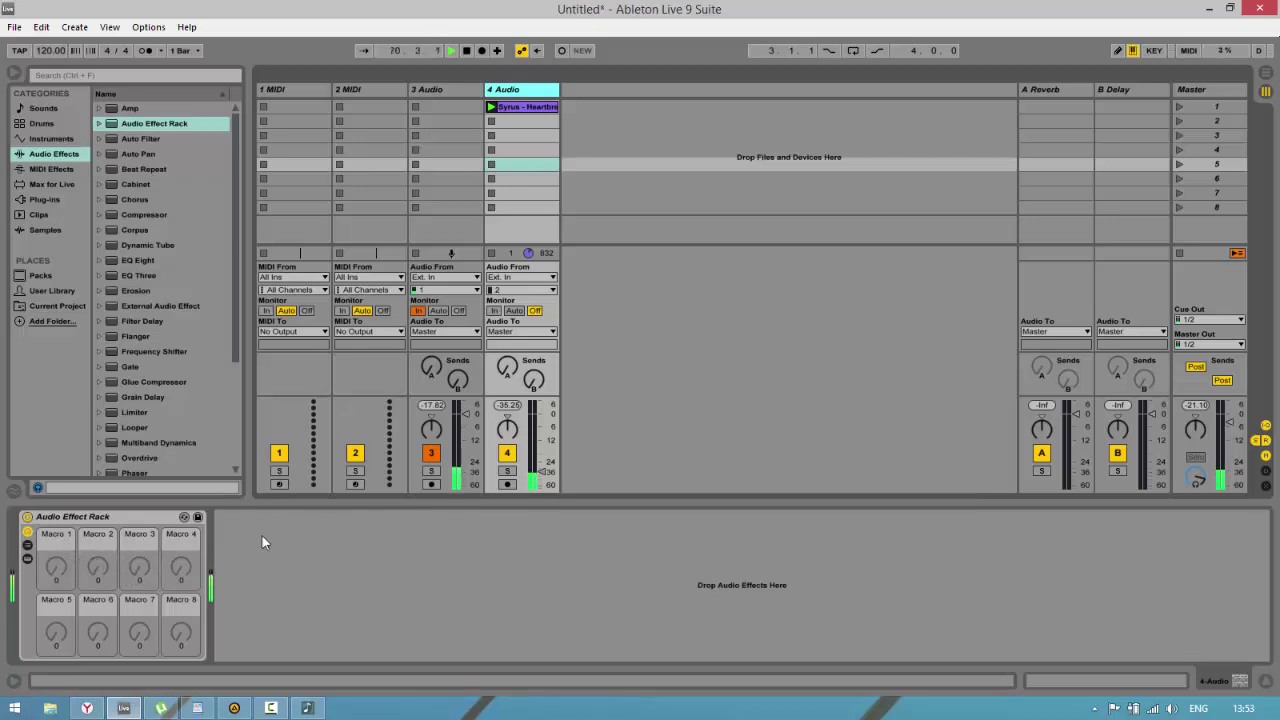
left_click(1187, 50)
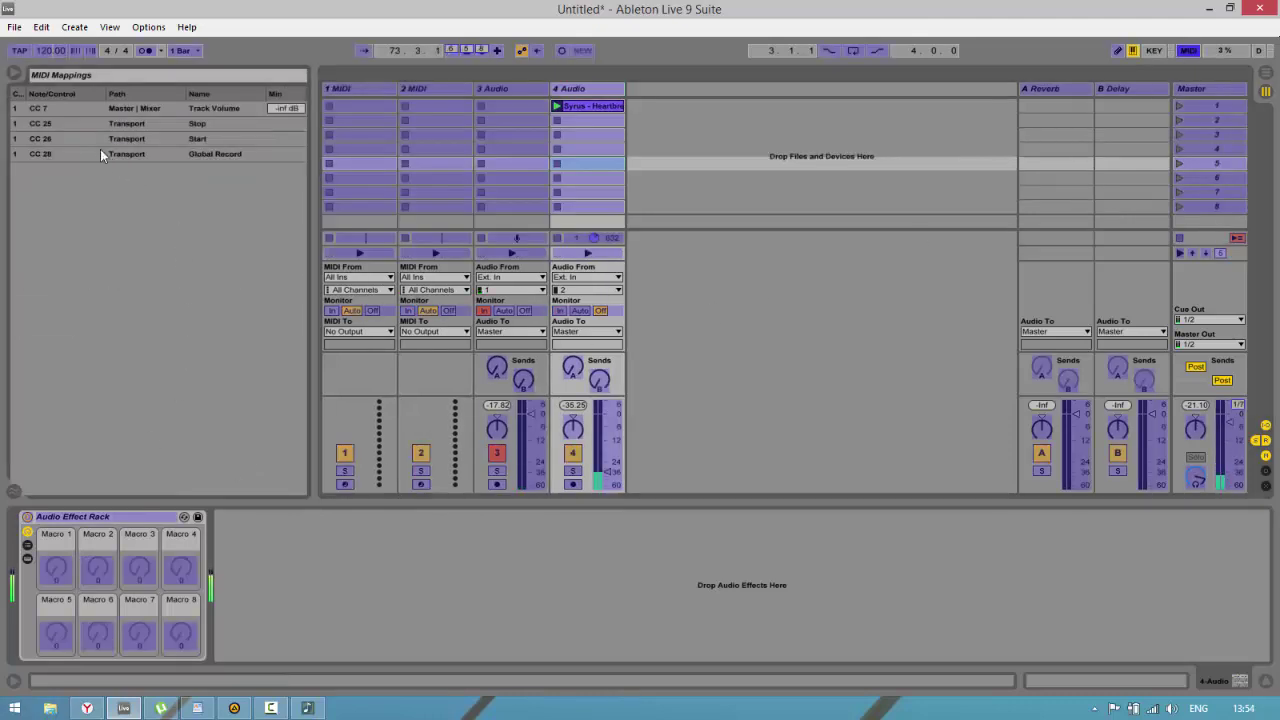
left_click_drag(100, 153, 72, 110)
key("Delete")
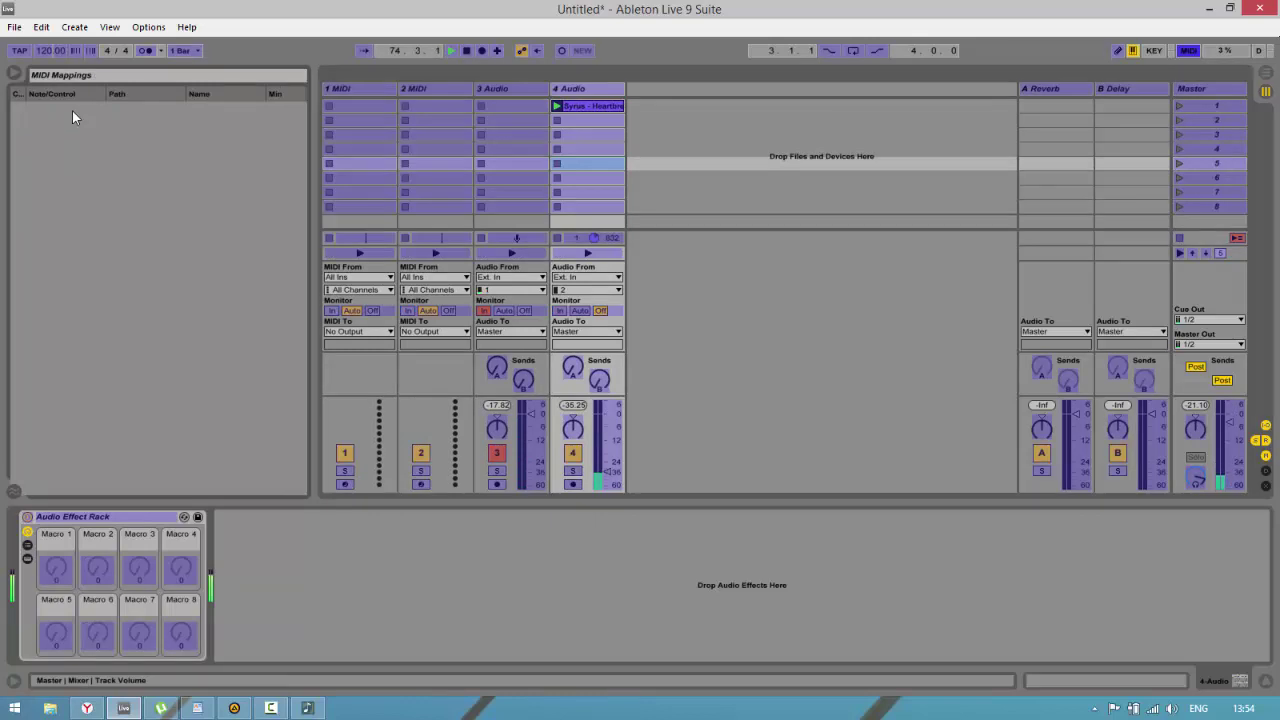
- Map Macros 1 to 8 of the Audio Effect Rack on 4 Audio to CC 74, 71, 65, 2, 5, 76, 77 and 78
left_click(55, 567)
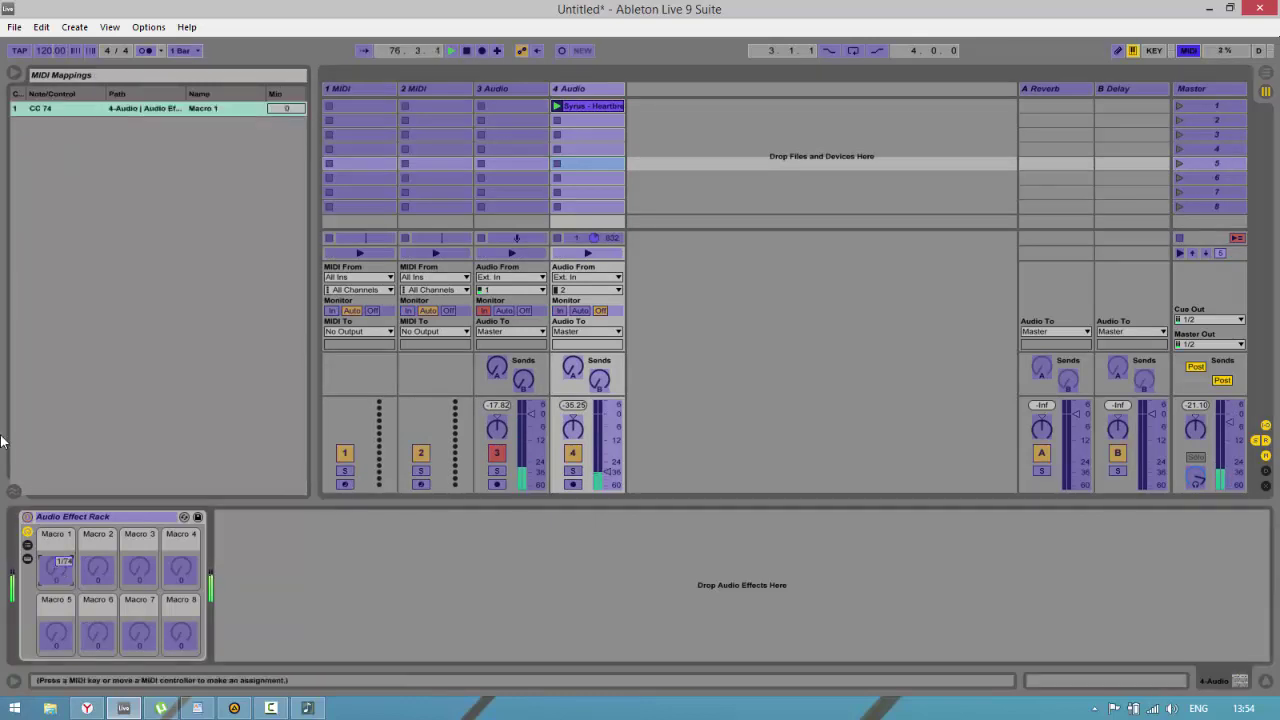
left_click(97, 571)
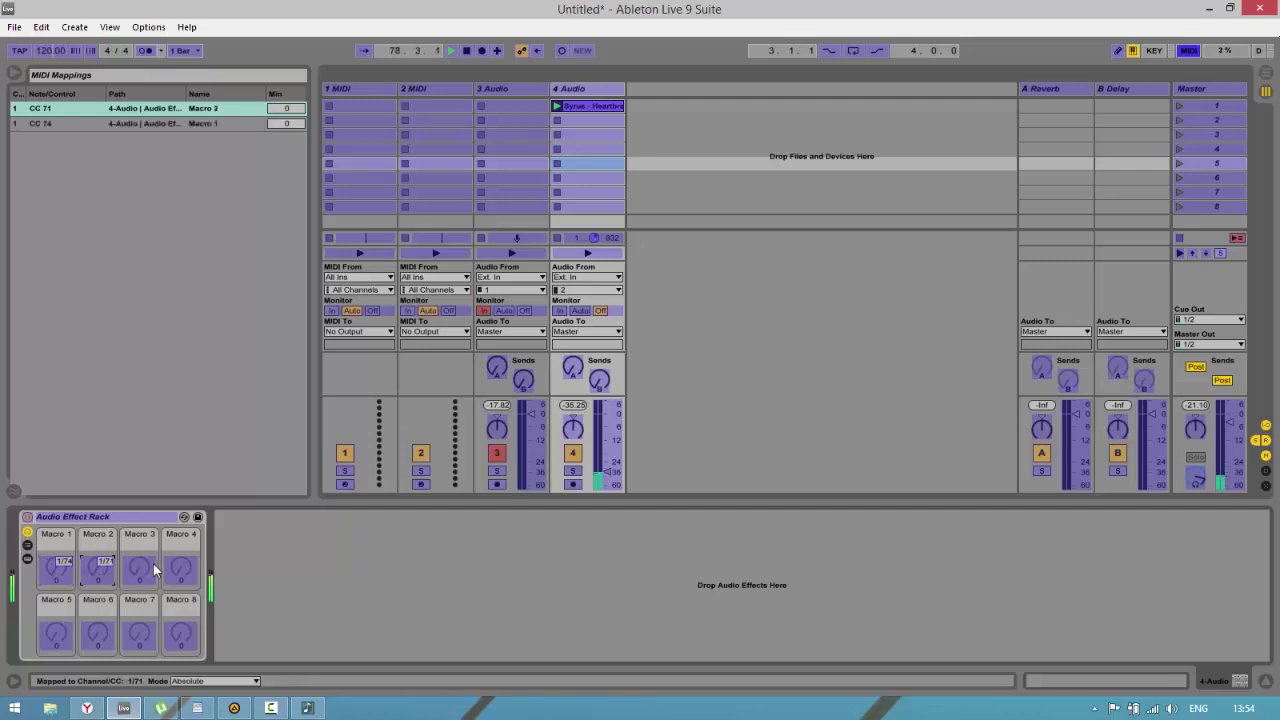
left_click(143, 571)
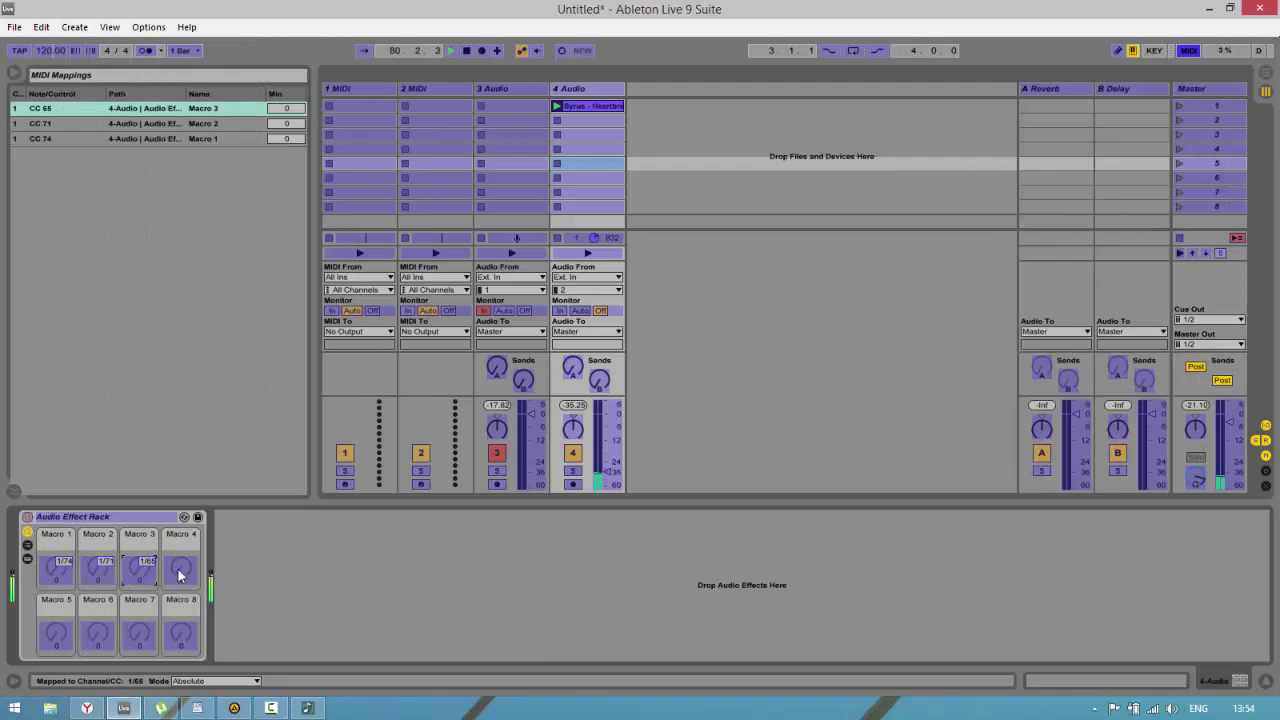
left_click(181, 571)
left_click(56, 633)
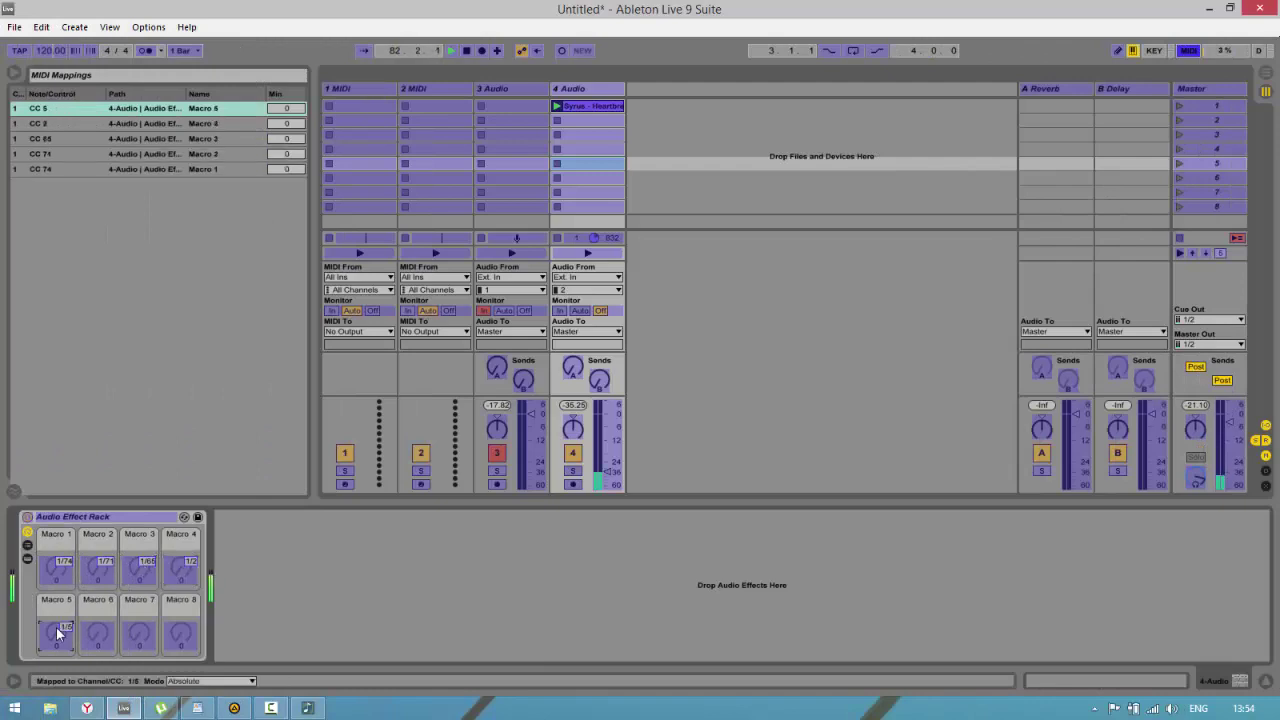
left_click(98, 633)
left_click(143, 637)
left_click(181, 633)
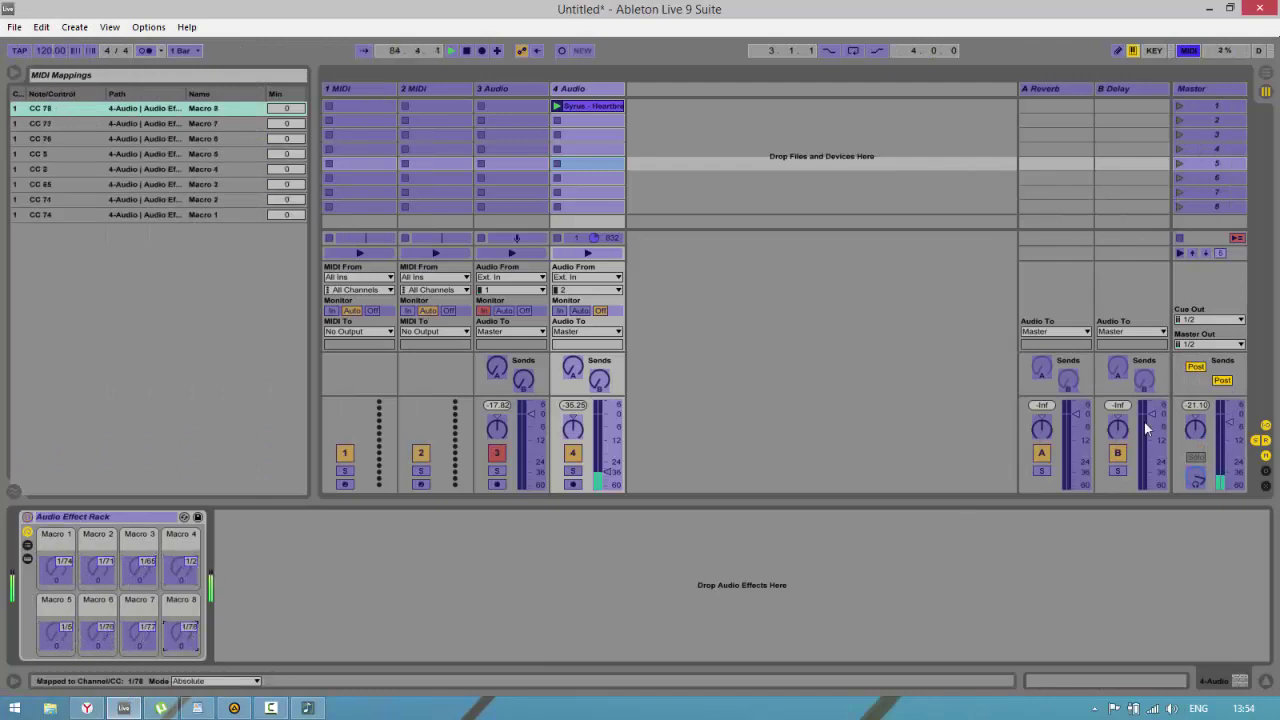
- Map the Master track volume to CC 7, and the transport Start, Stop and Global Record to CC 26, 25 and 28
left_click(1217, 422)
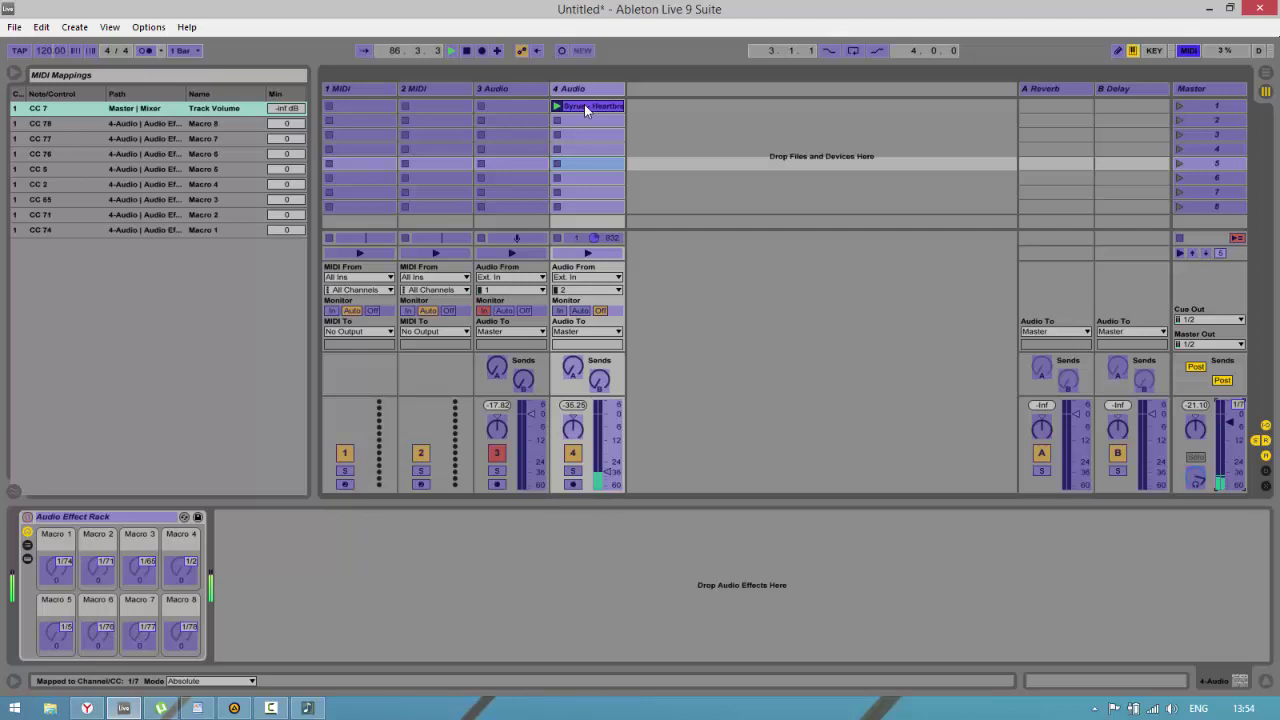
left_click(467, 50)
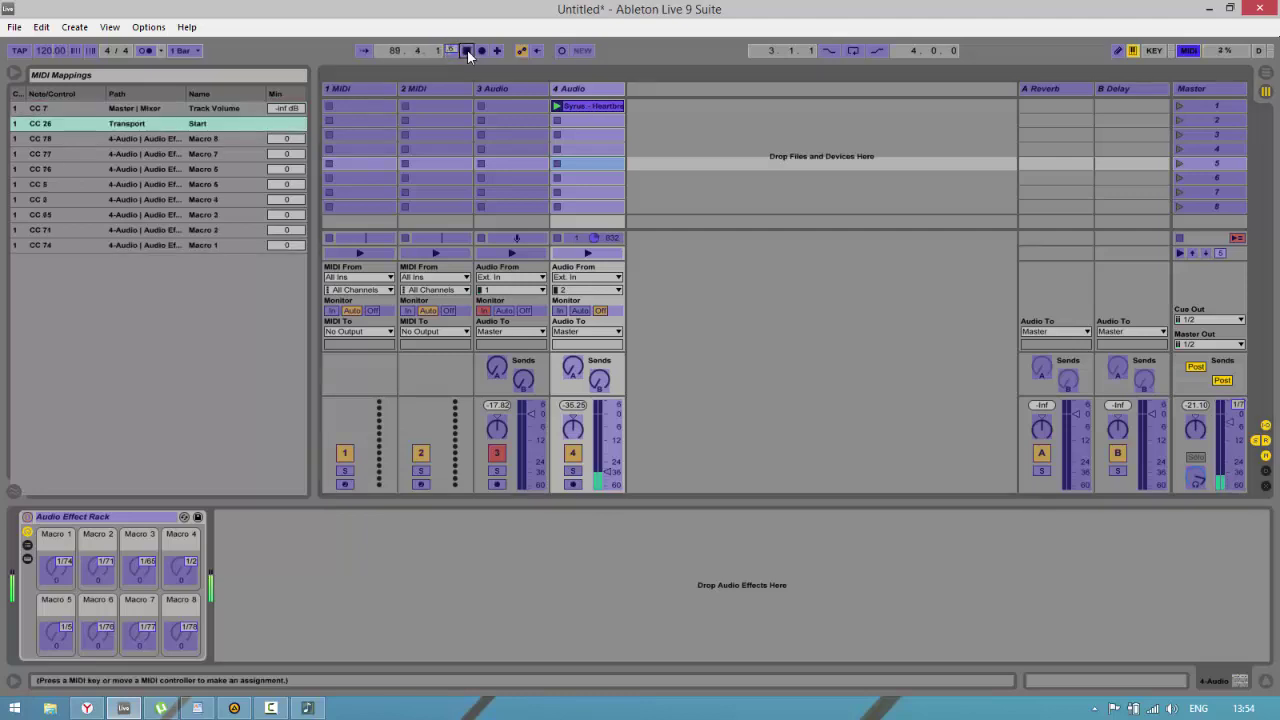
left_click(483, 51)
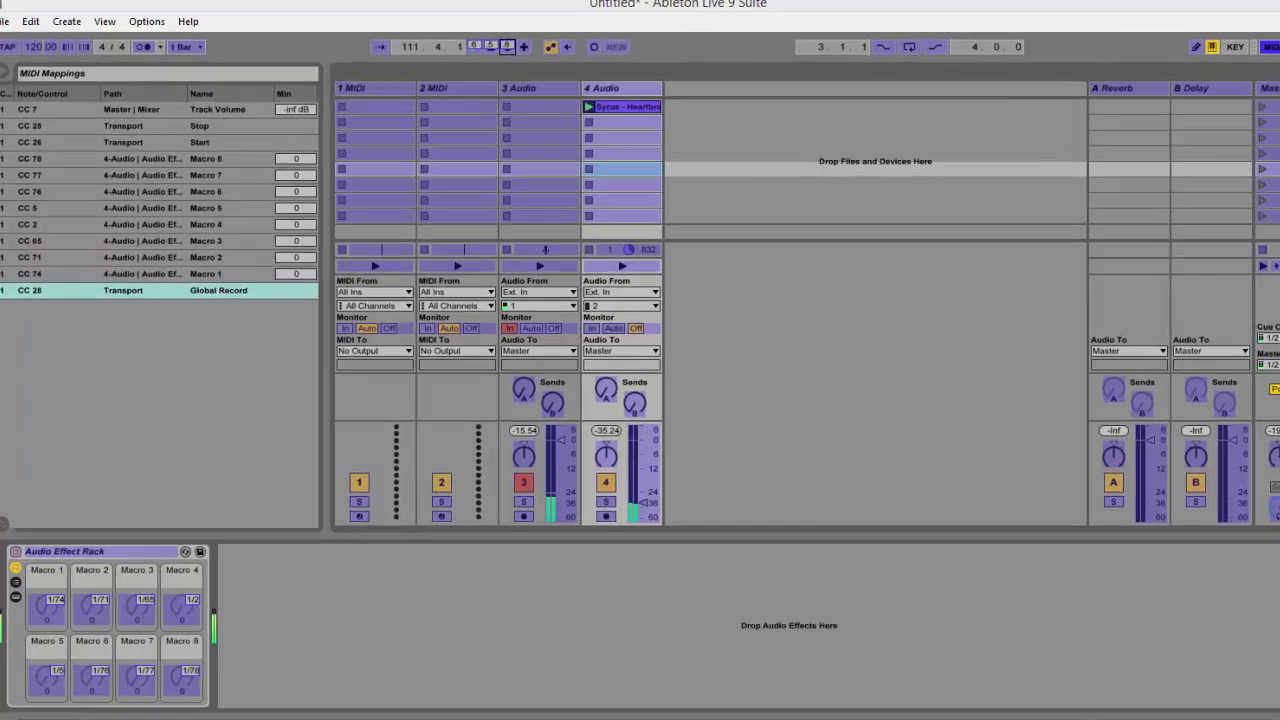
- Switch to File Explorer and open the user's profile folder inside Пользователи on drive C:
key("super+e")
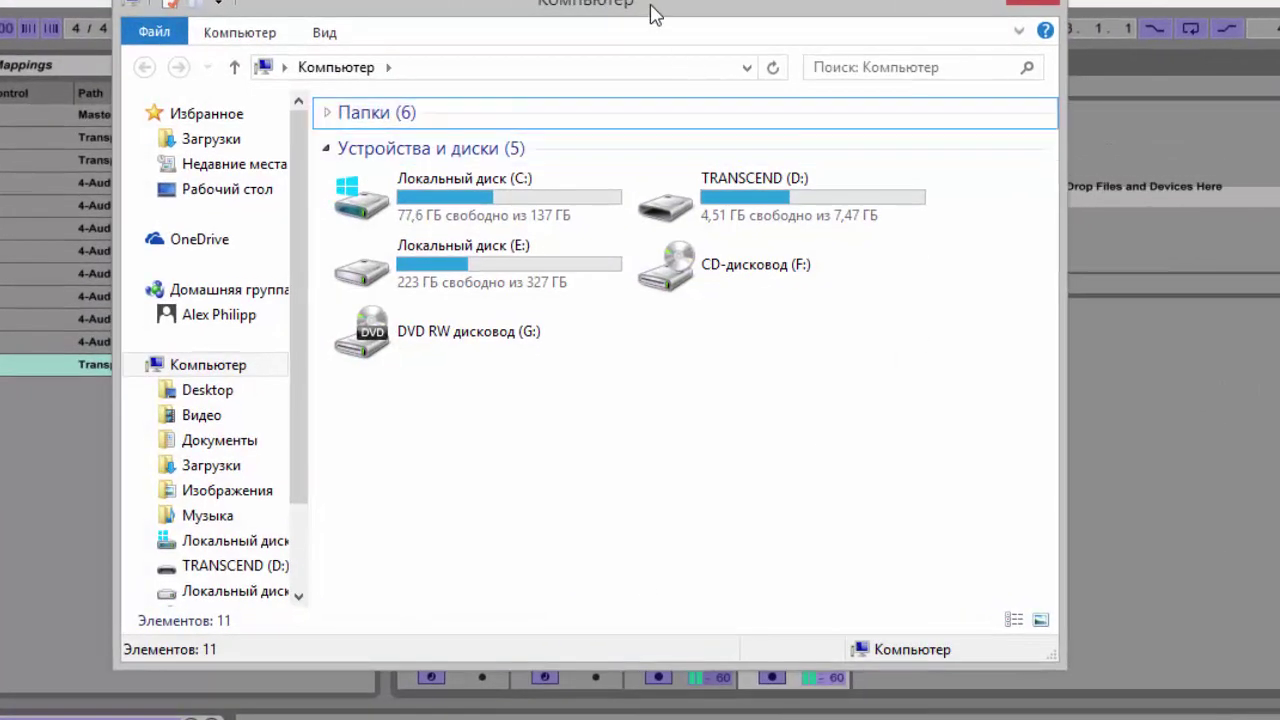
left_click_drag(652, 6, 755, 29)
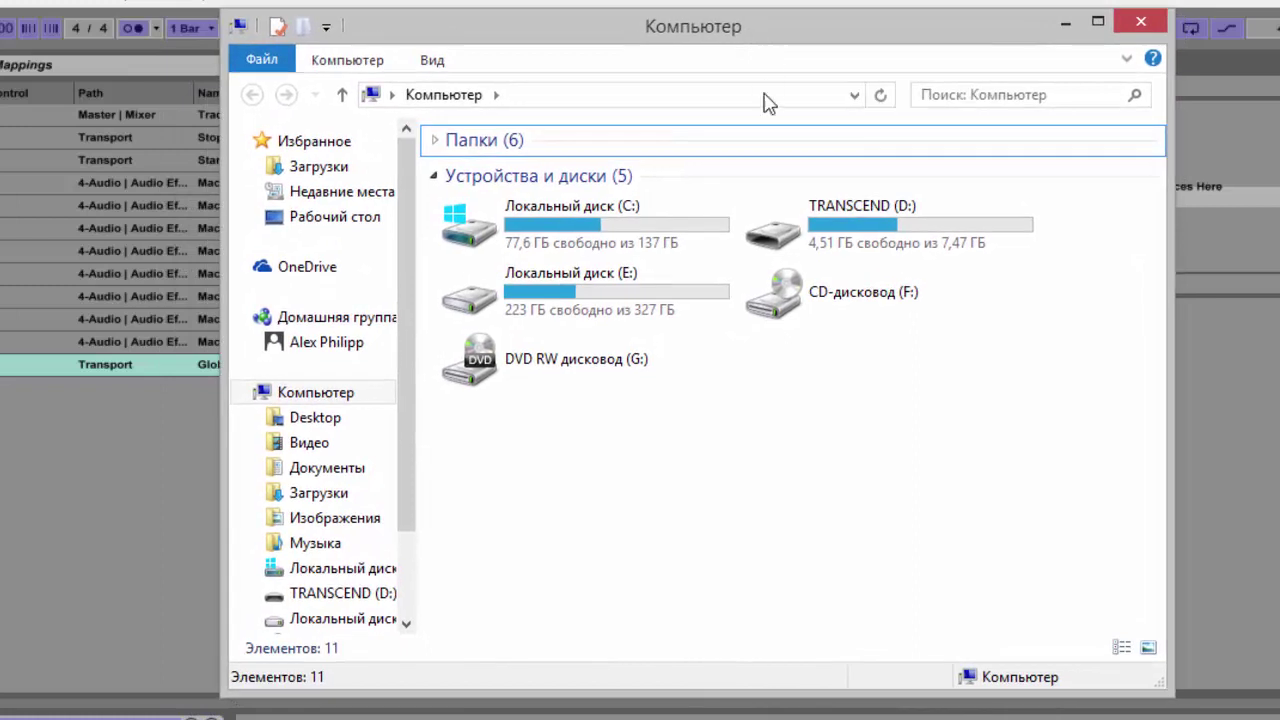
left_click_drag(407, 437, 401, 476)
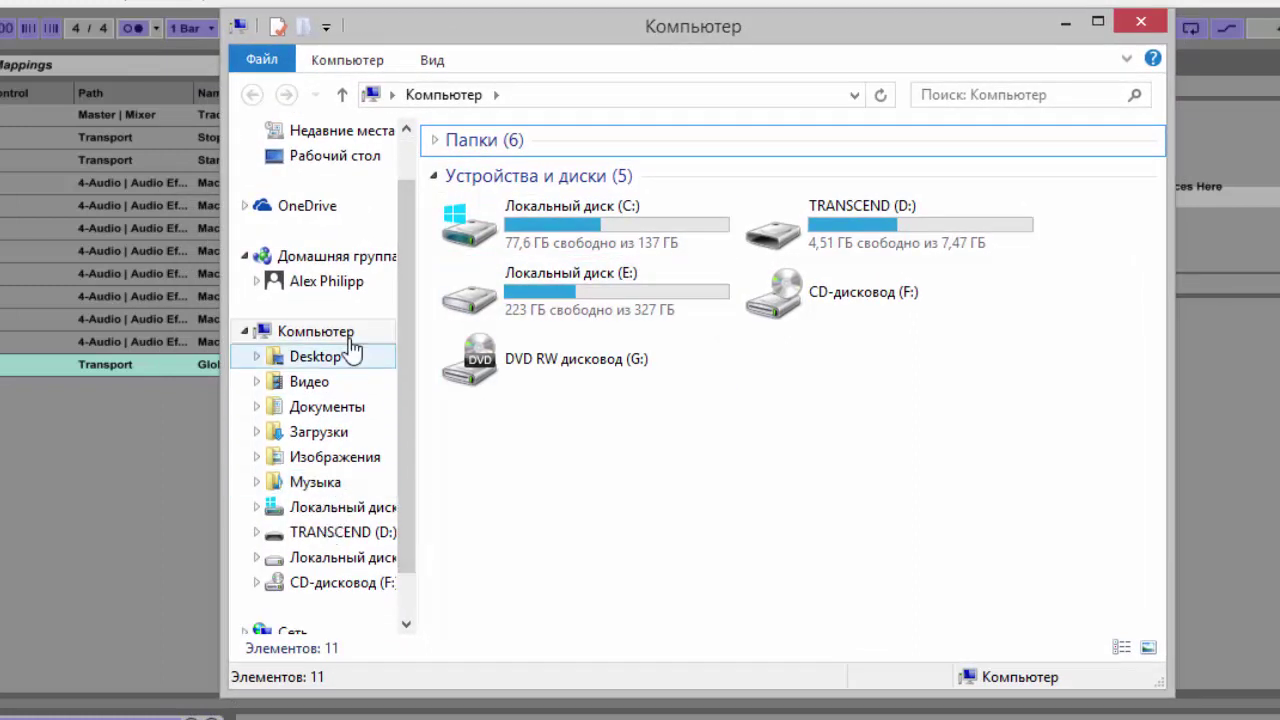
left_click_drag(411, 368, 412, 401)
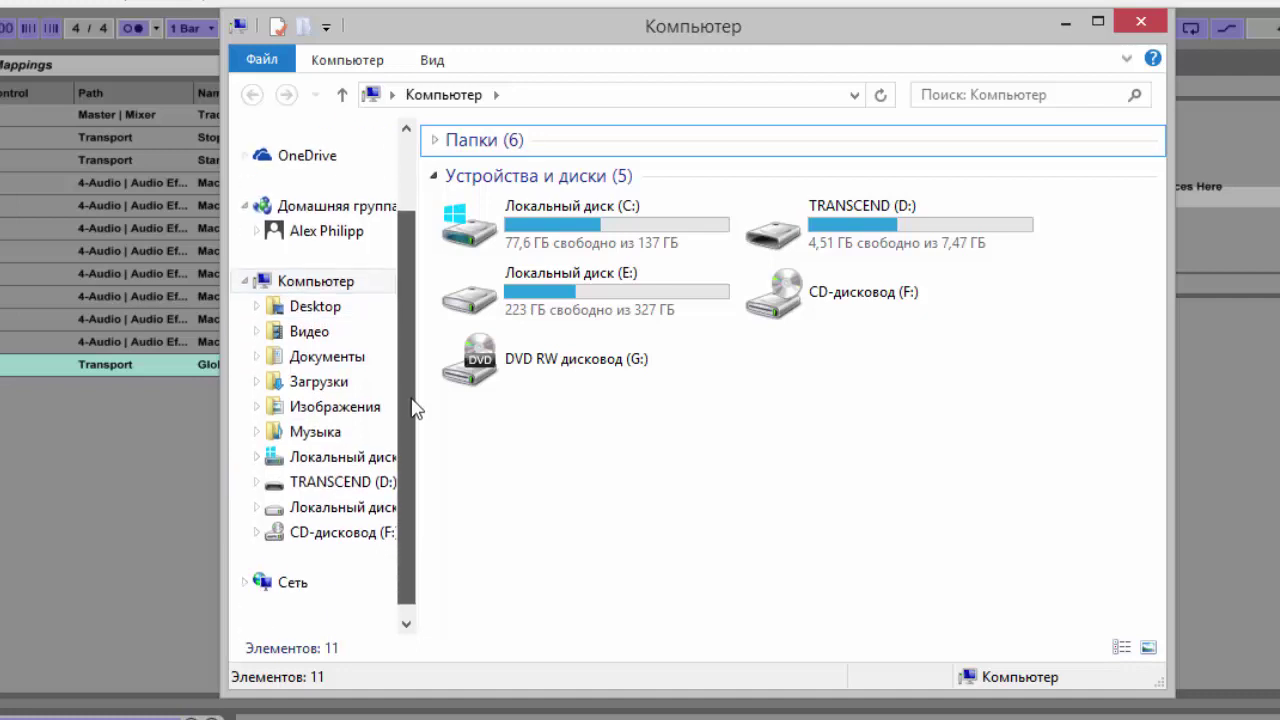
left_click(332, 458)
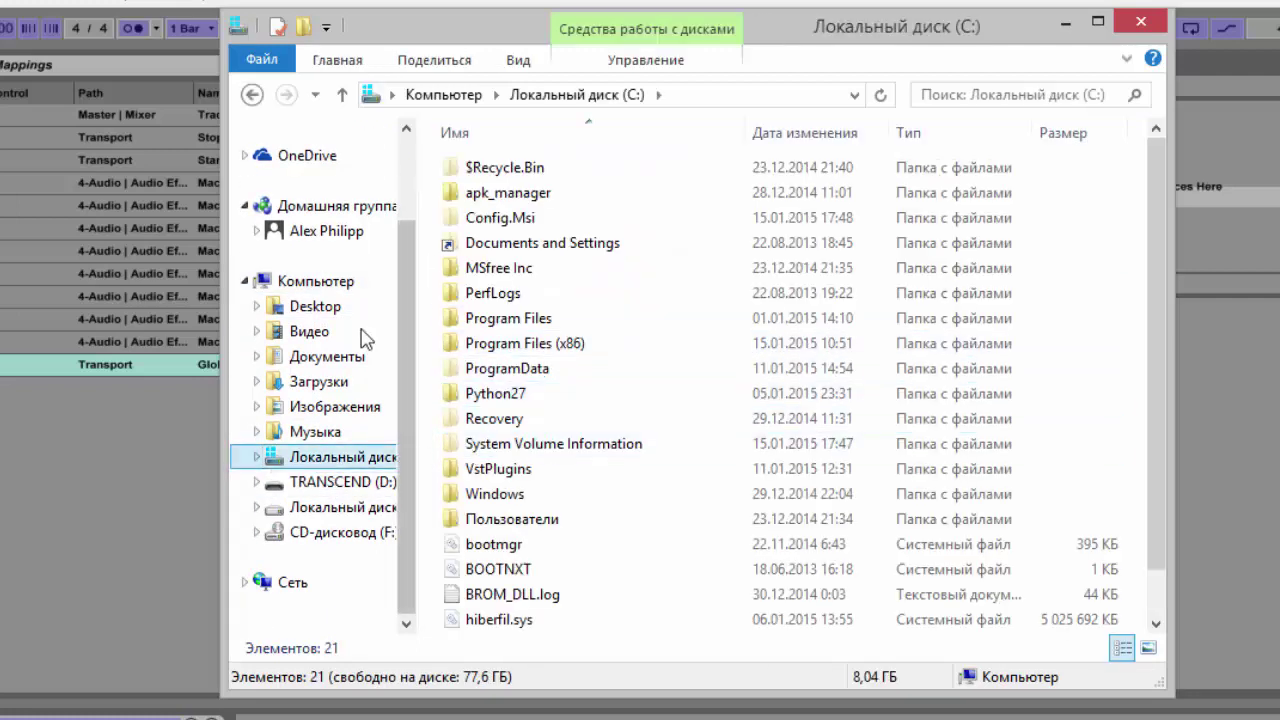
double_click(510, 519)
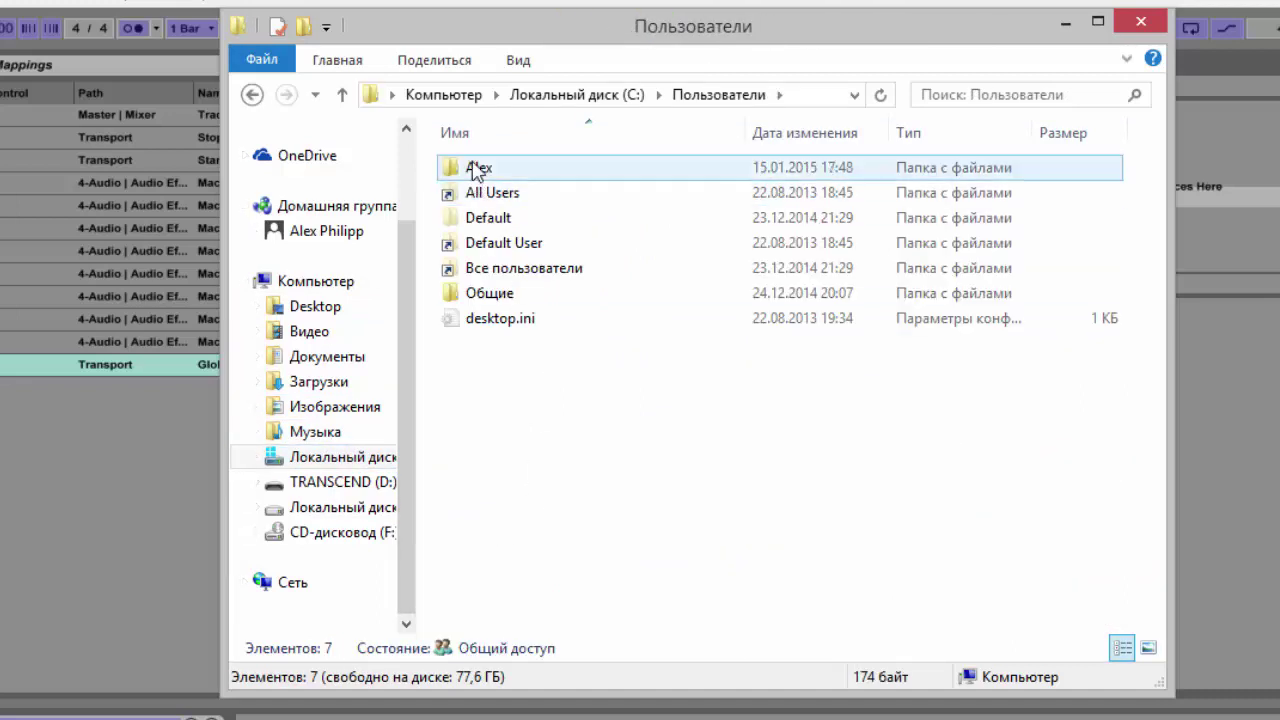
double_click(476, 170)
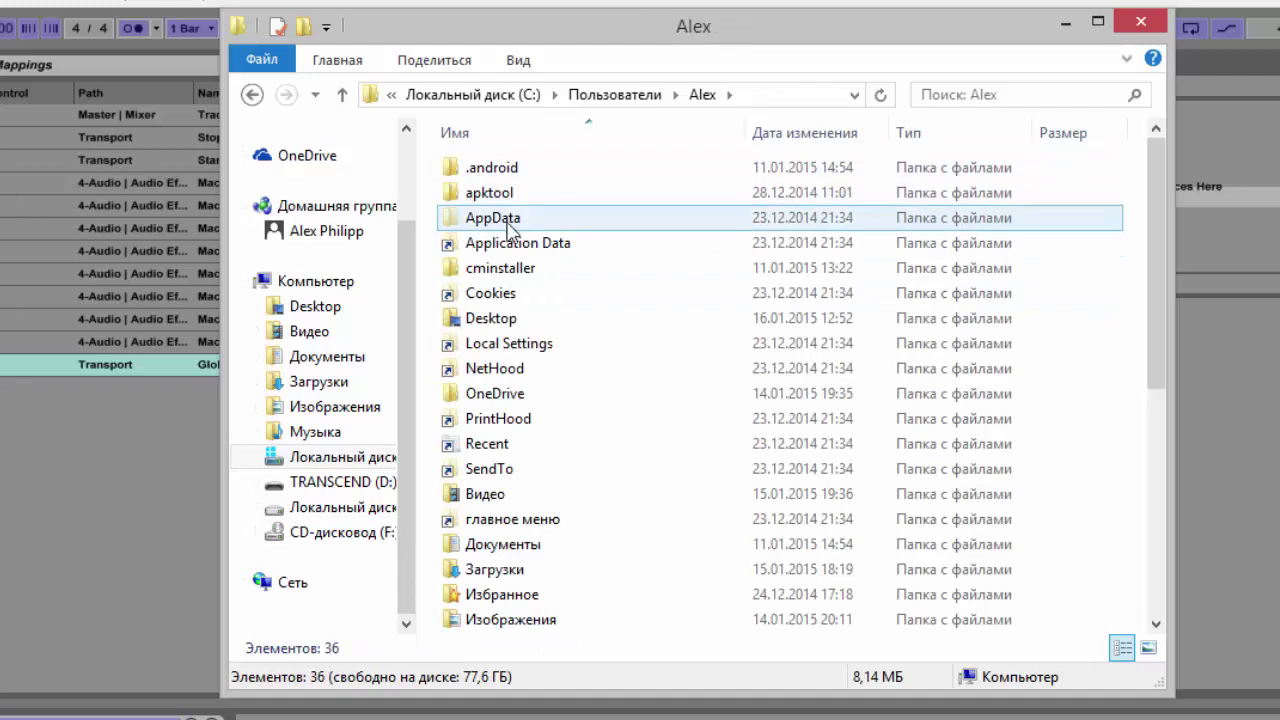
- Open the folder AppData\Roaming\Ableton\Live 9.1.7\Preferences\User Remote Scripts within the user's profile
double_click(510, 228)
double_click(487, 225)
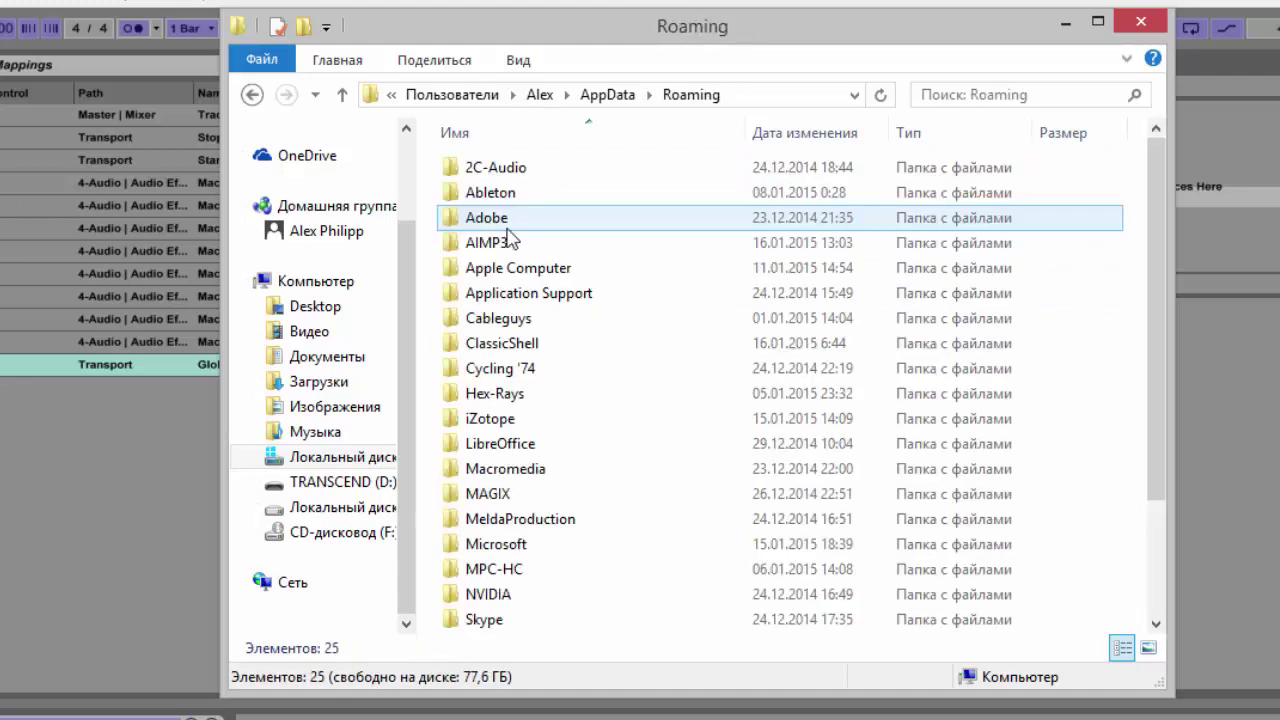
left_click(512, 194)
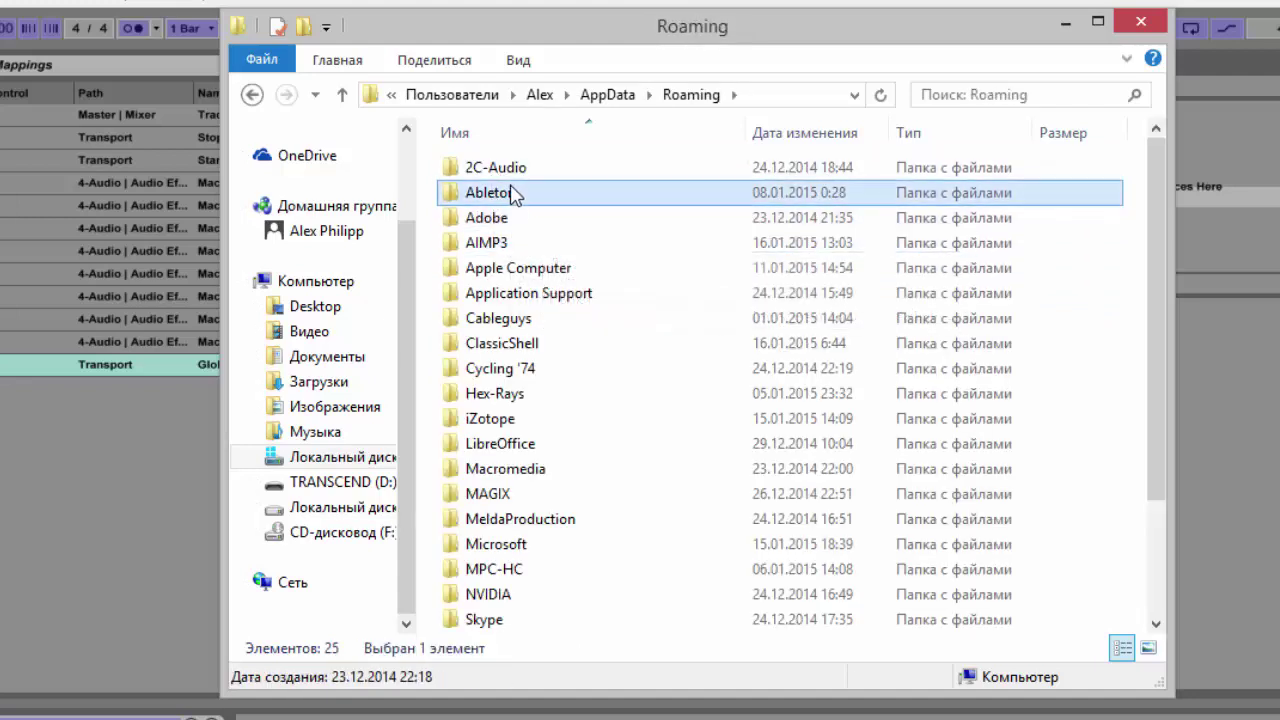
double_click(512, 194)
double_click(488, 243)
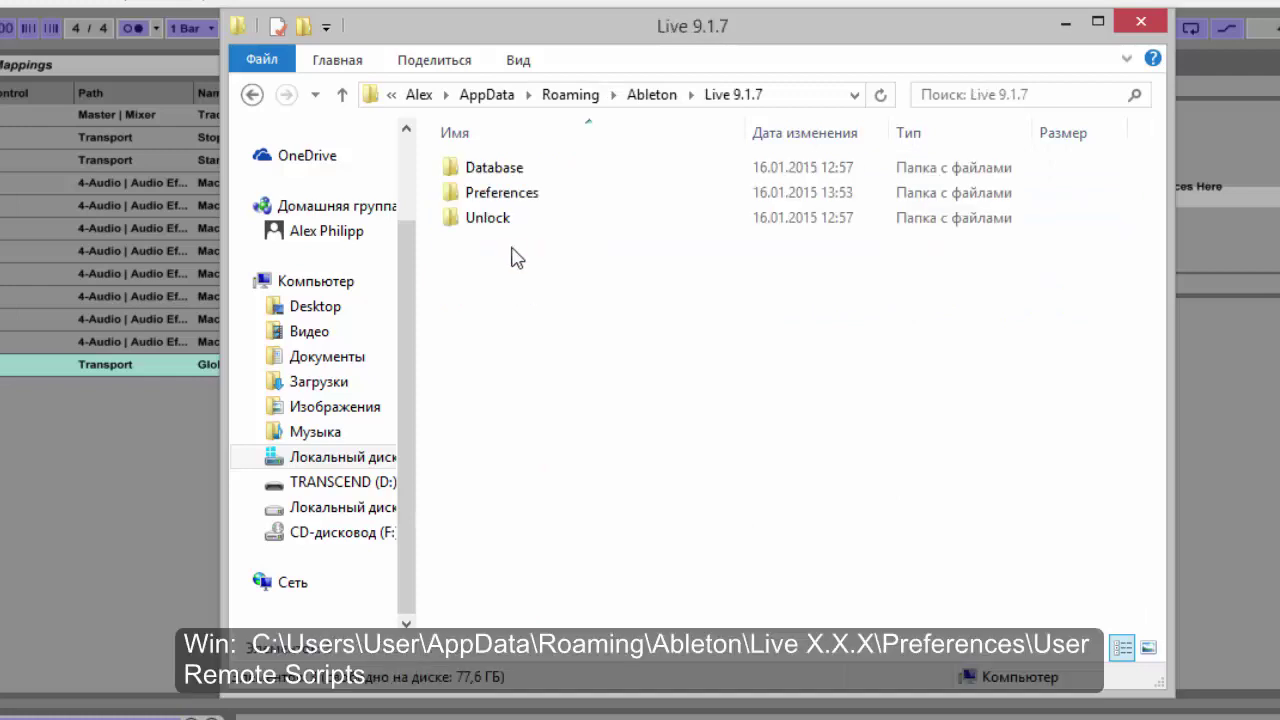
double_click(485, 194)
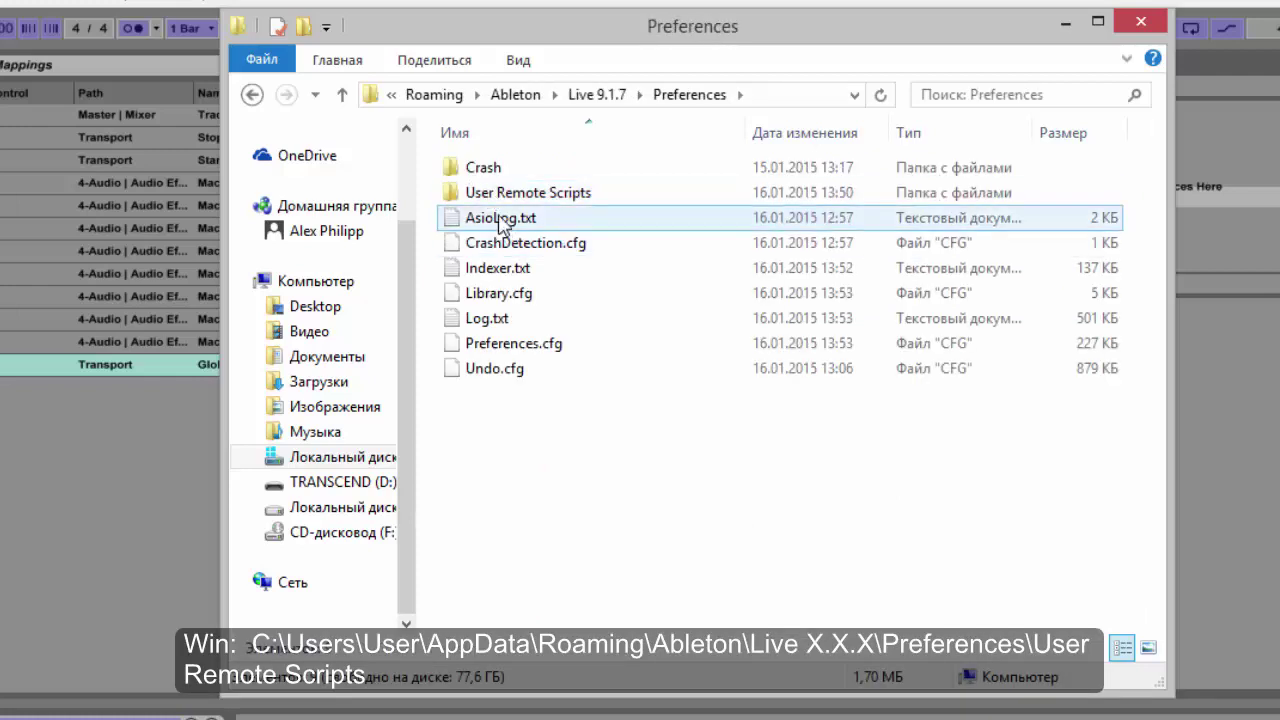
double_click(530, 194)
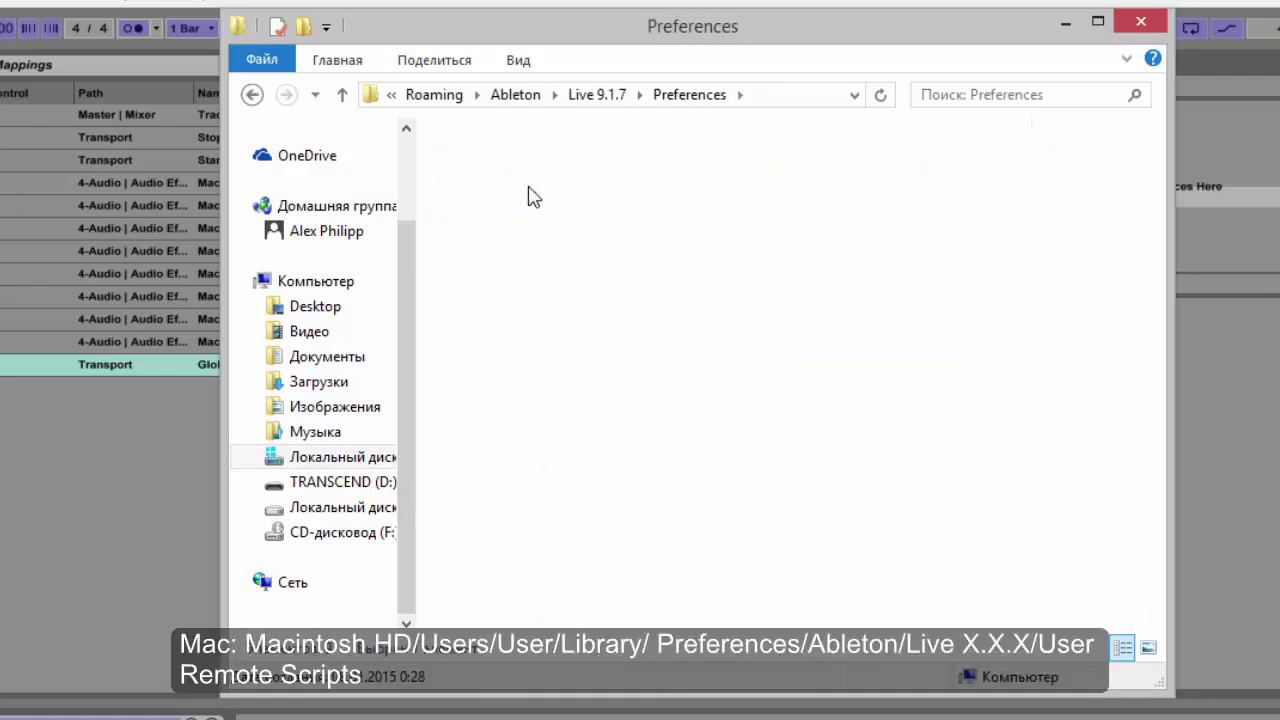
- Create a new folder named "A-PRO 300" in User Remote Scripts
right_click(496, 234)
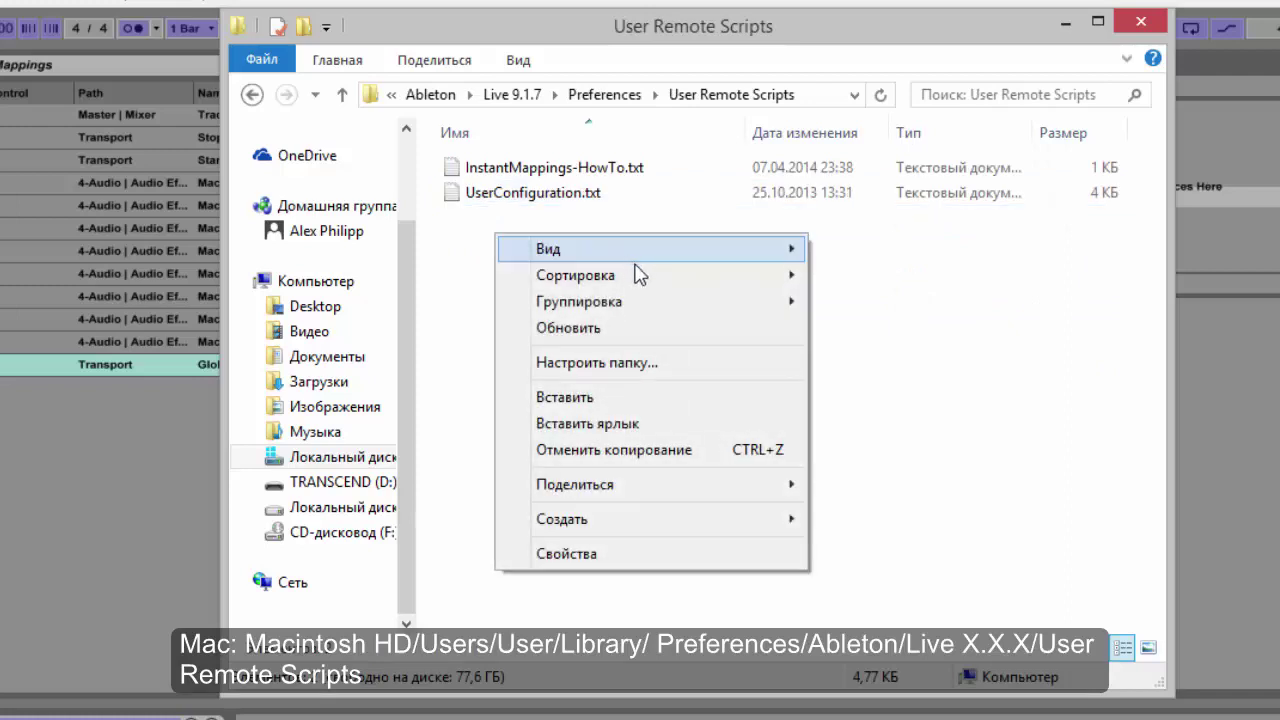
mouse_move(620, 522)
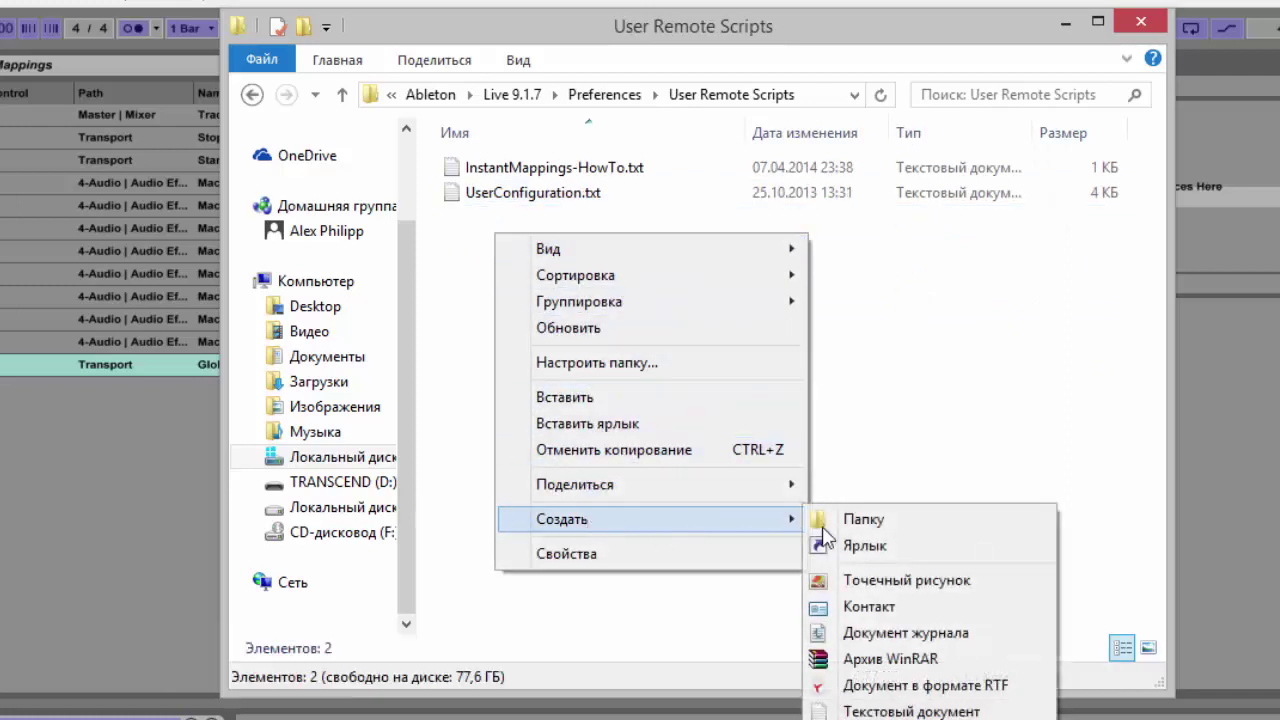
left_click(845, 522)
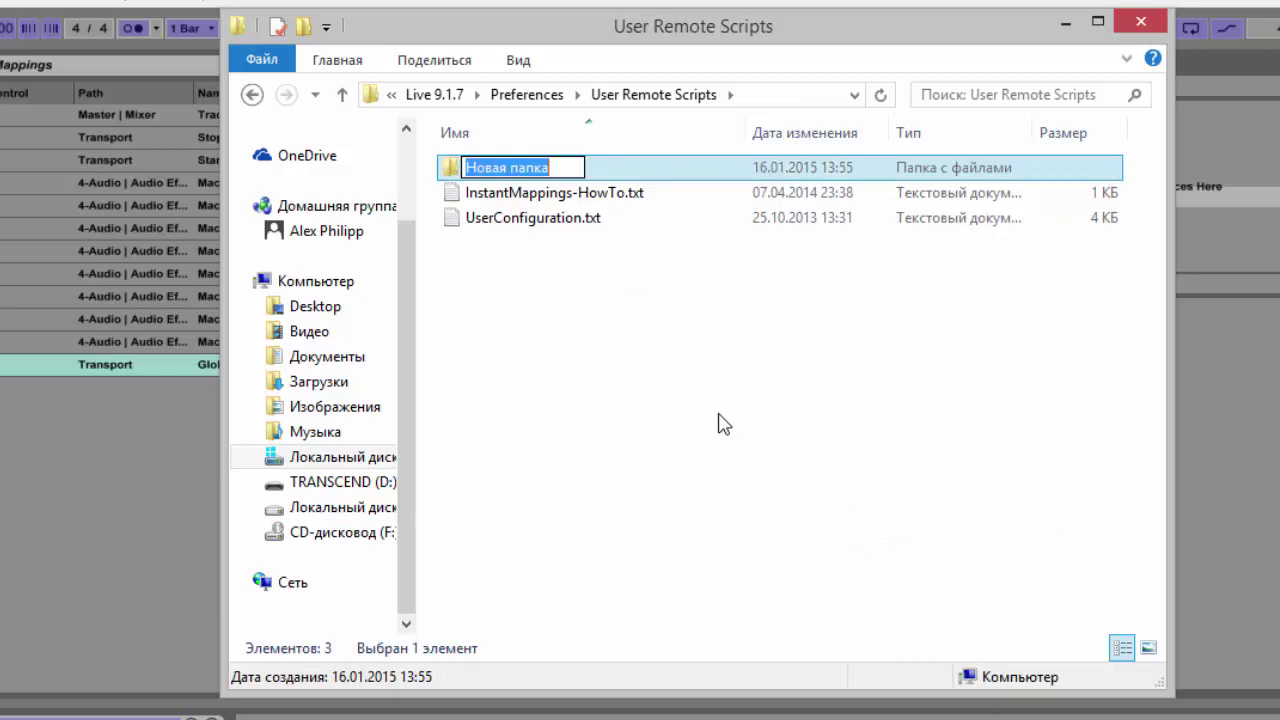
type("A-")
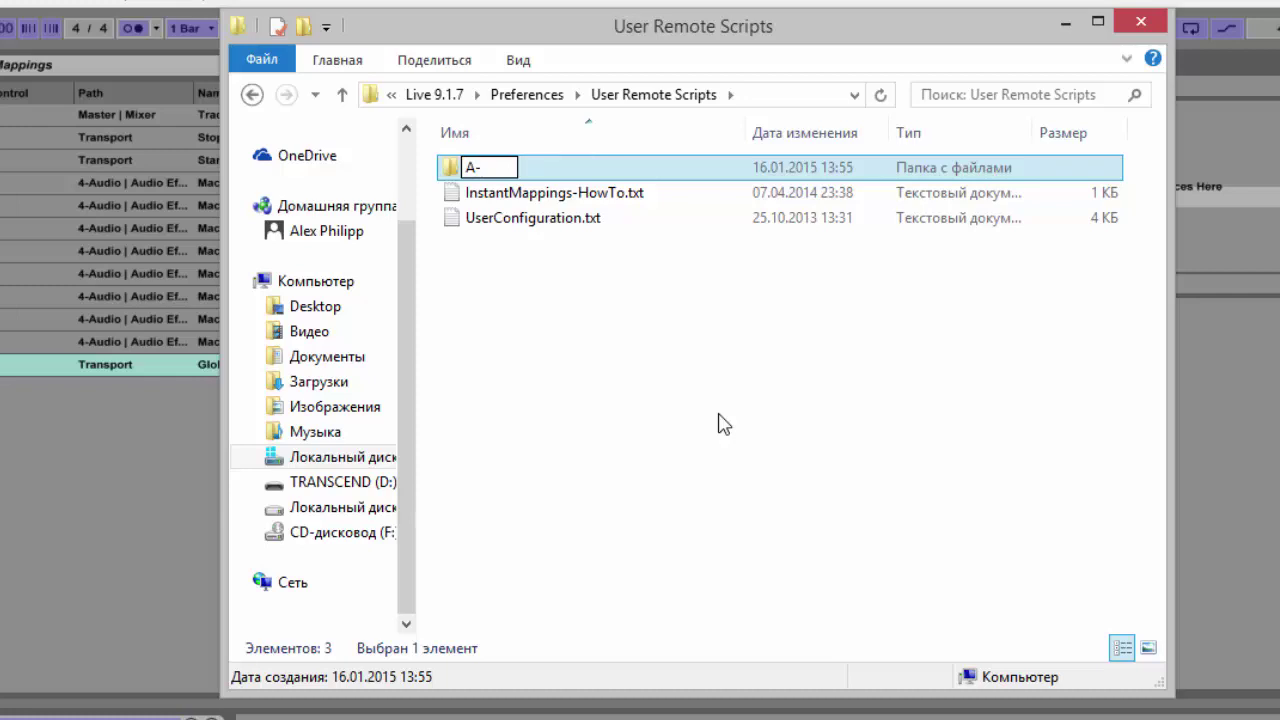
type("PRO")
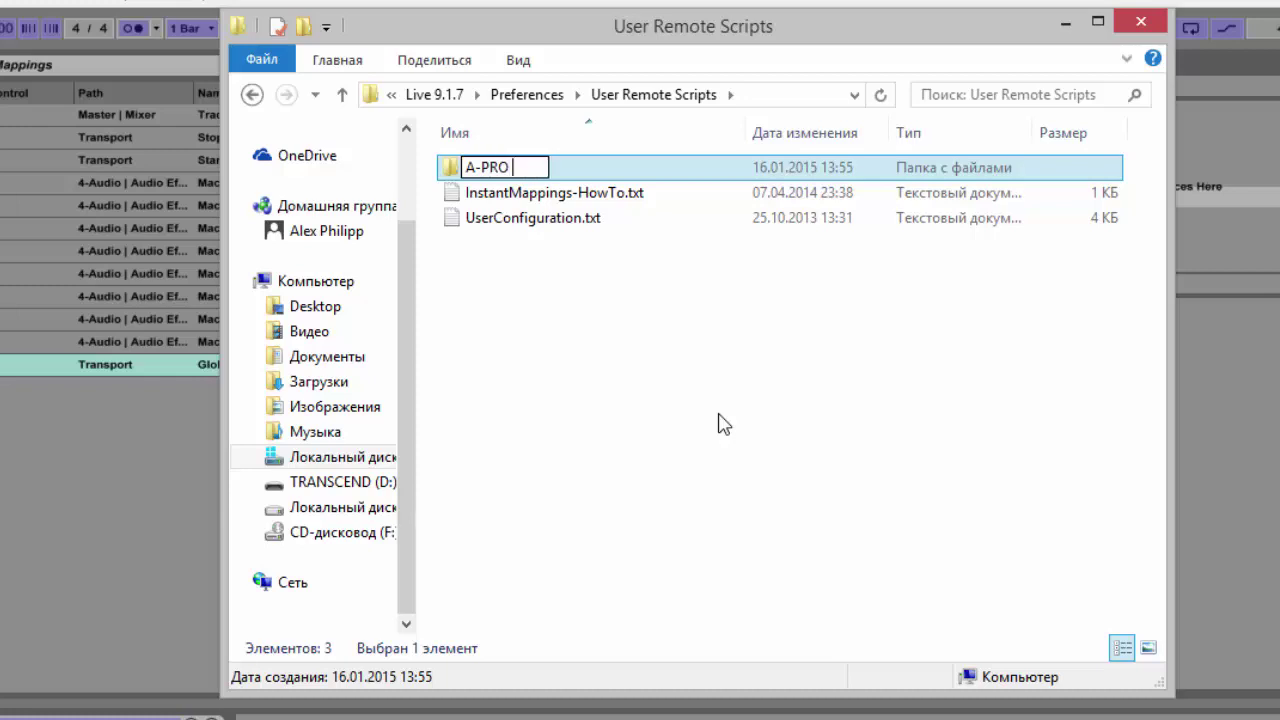
type(" 300")
left_click(724, 424)
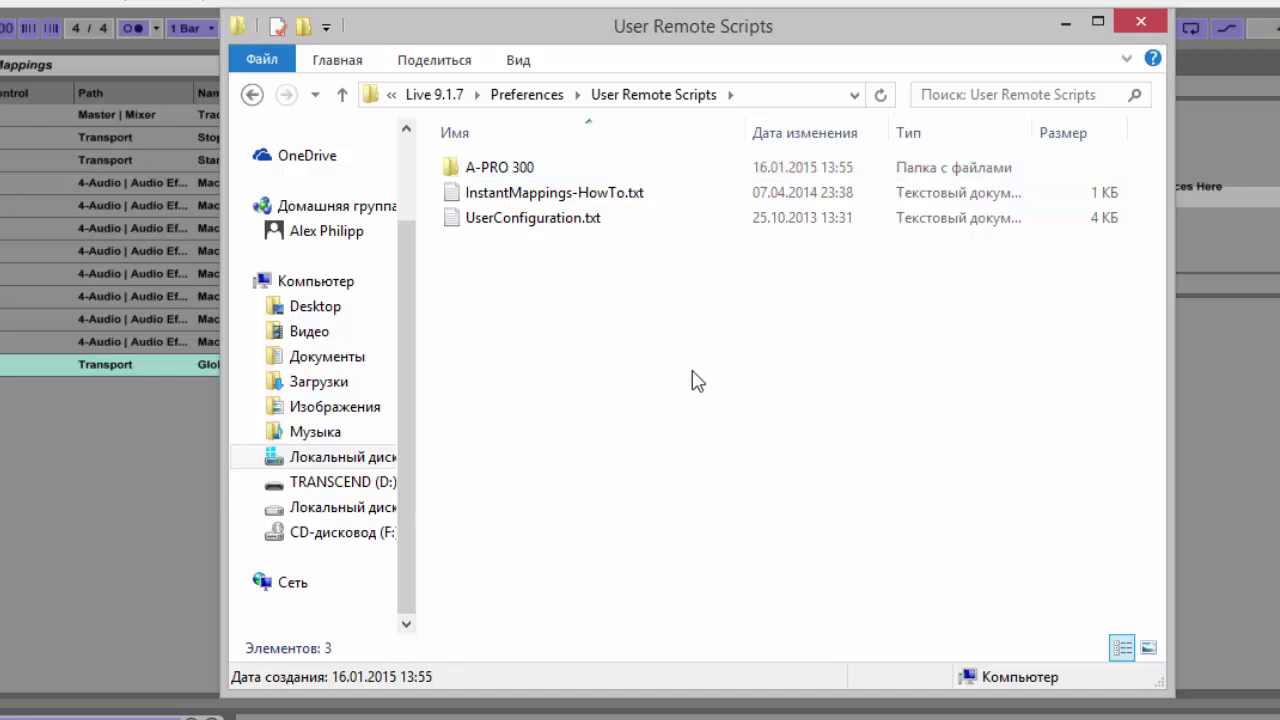
- Copy UserConfiguration.txt from User Remote Scripts into the A-PRO 300 folder
right_click(531, 222)
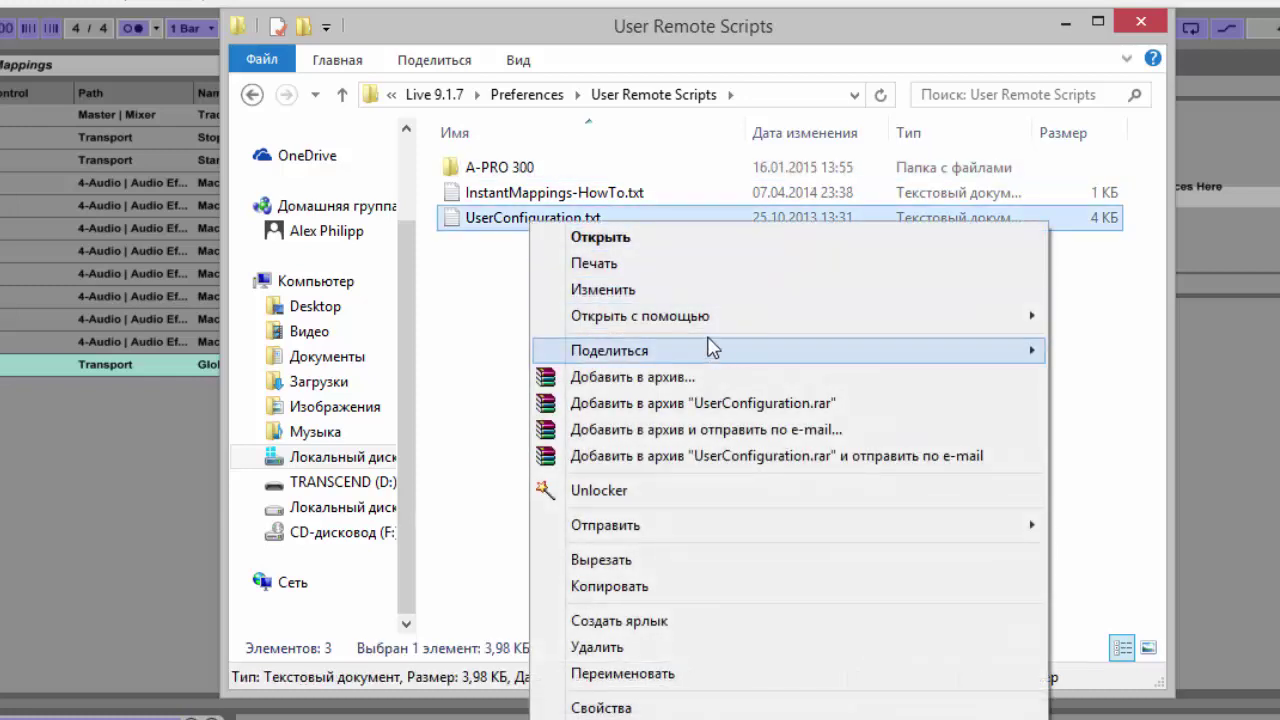
left_click(680, 597)
double_click(500, 170)
right_click(522, 230)
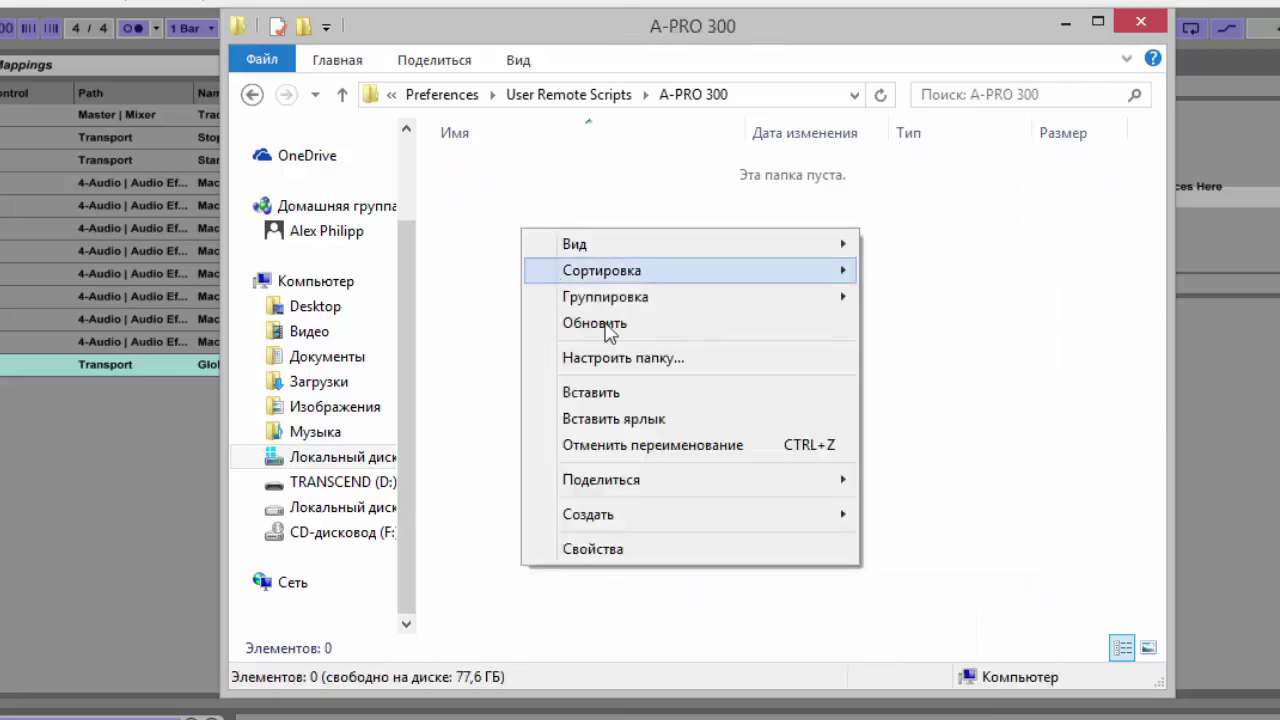
left_click(555, 393)
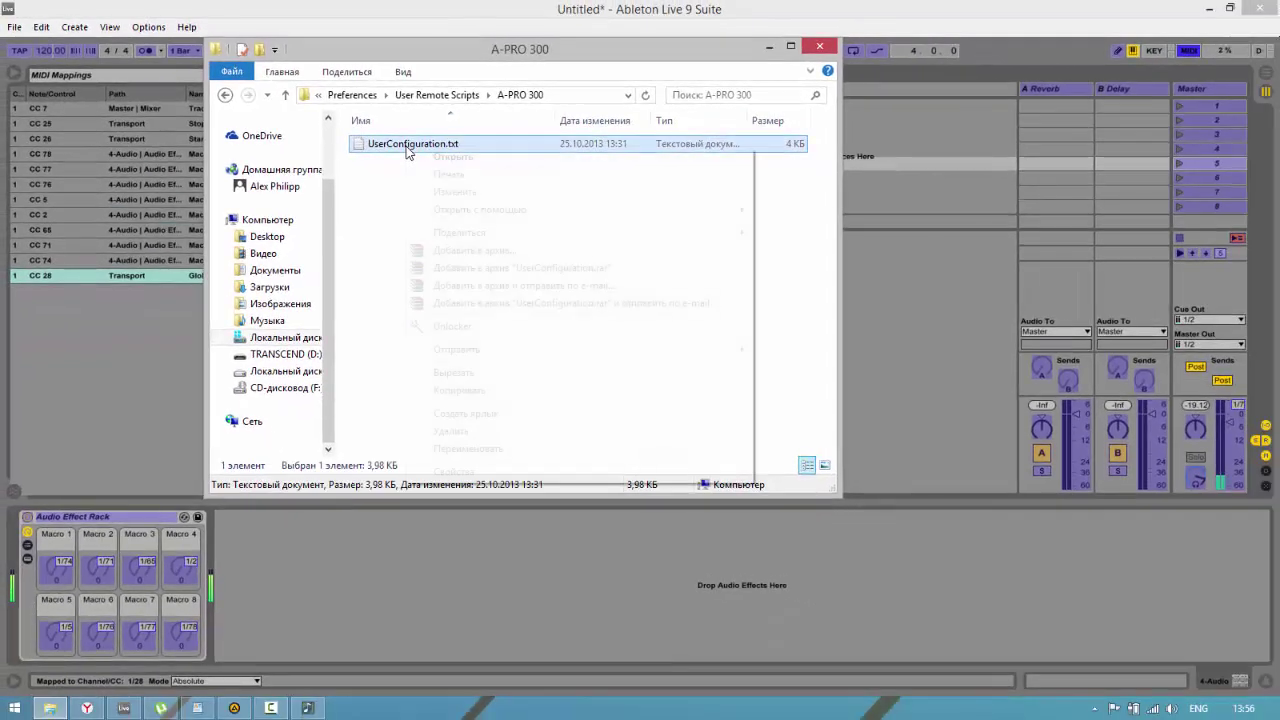
- Open the copied UserConfiguration.txt in WordPad and find the InputName and OutputName lines
right_click(493, 166)
mouse_move(888, 266)
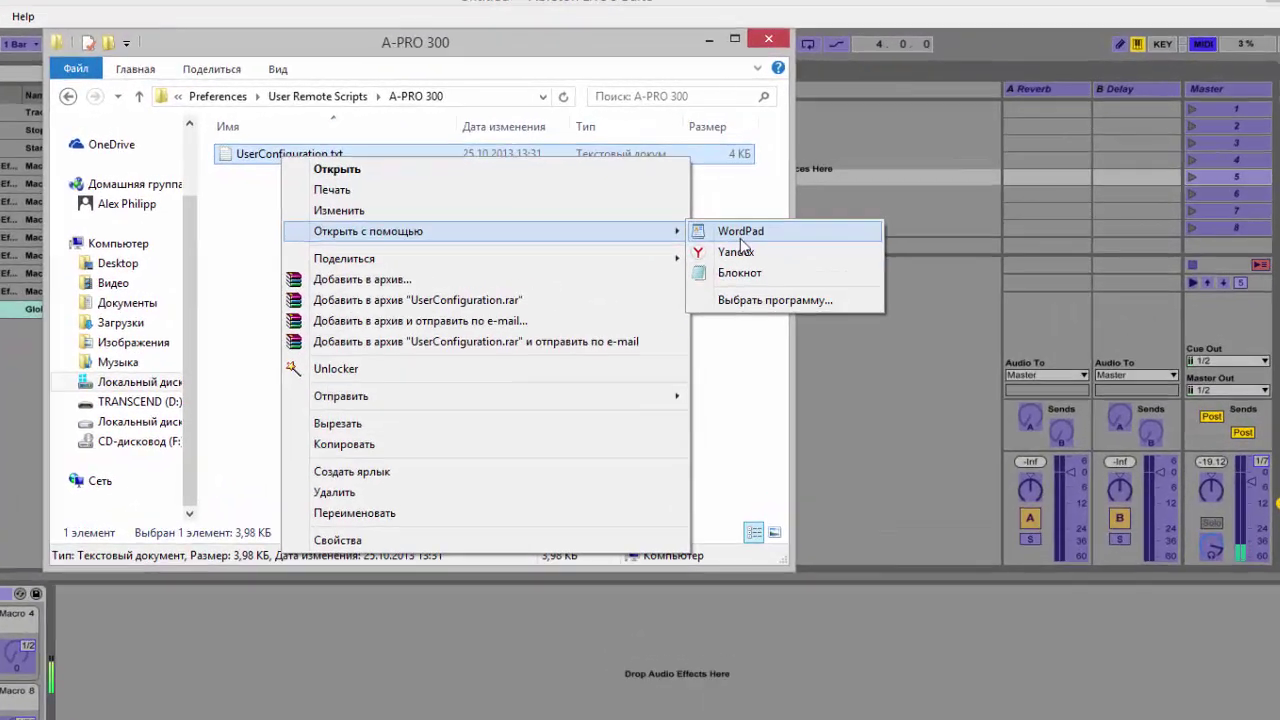
left_click(796, 209)
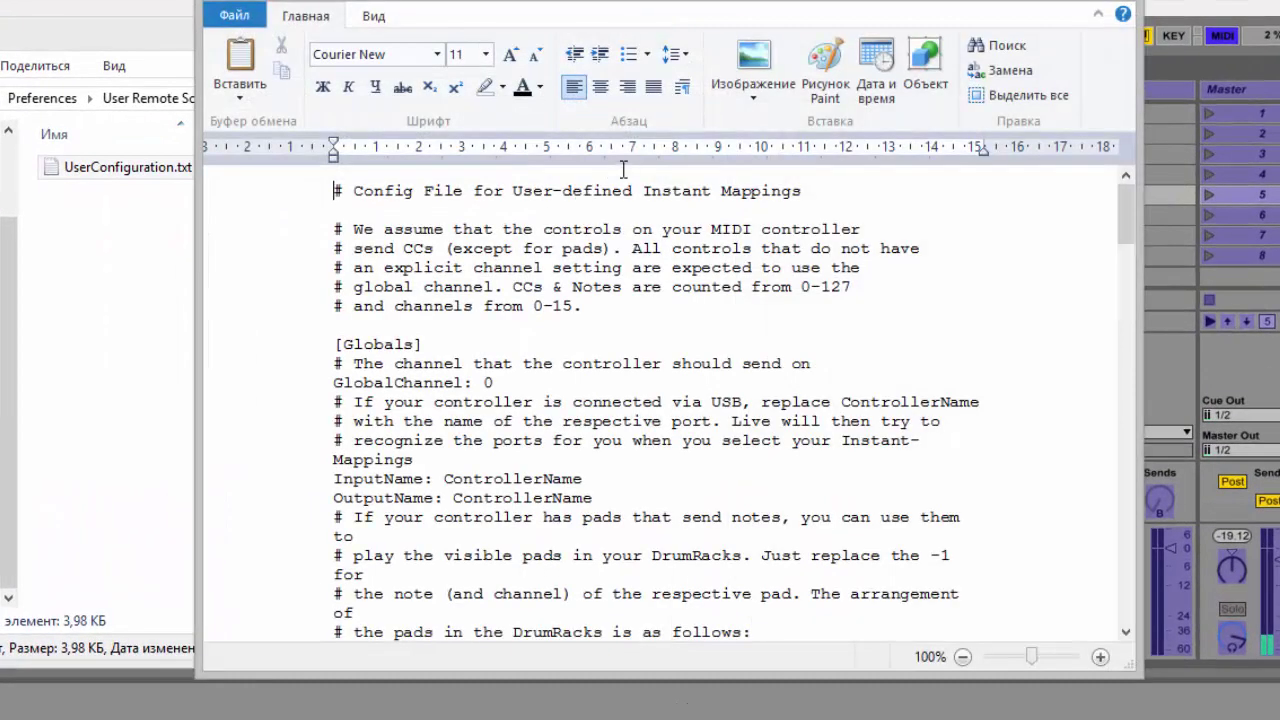
scroll(566, 328, "down", 4)
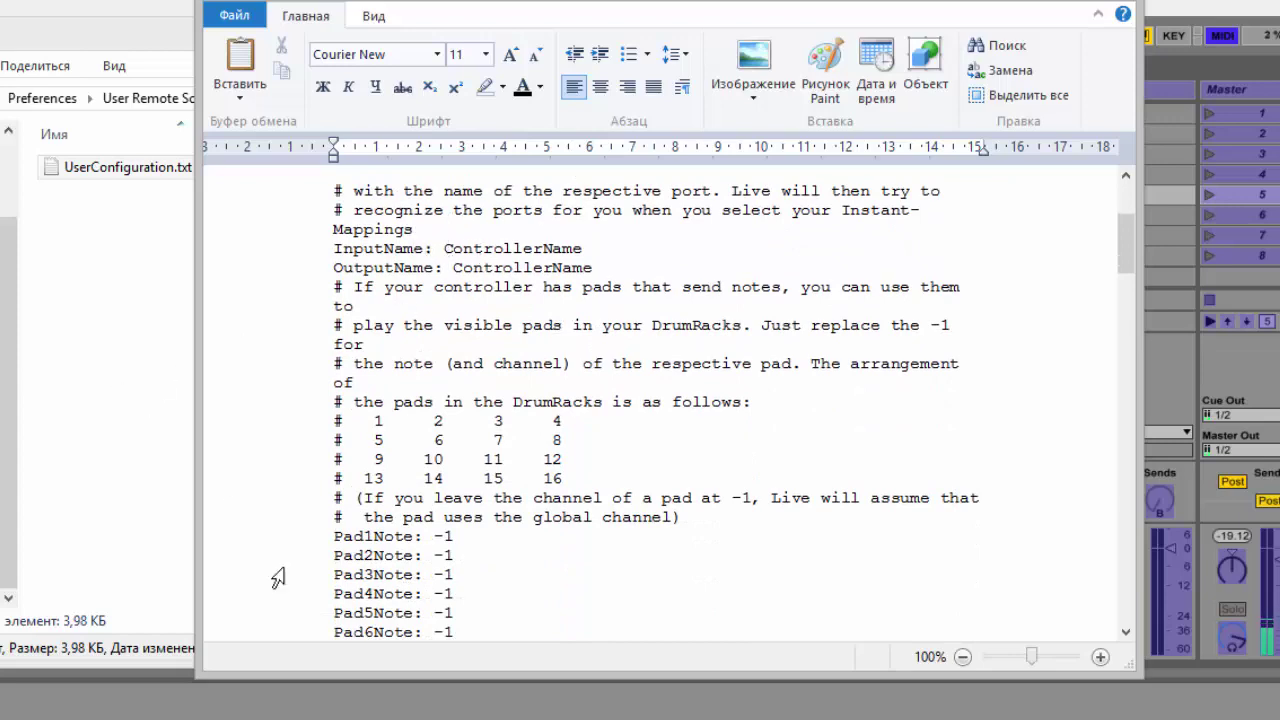
- Switch to Ableton Live and check the available control surface input port names in the MIDI Sync preferences
left_click(330, 718)
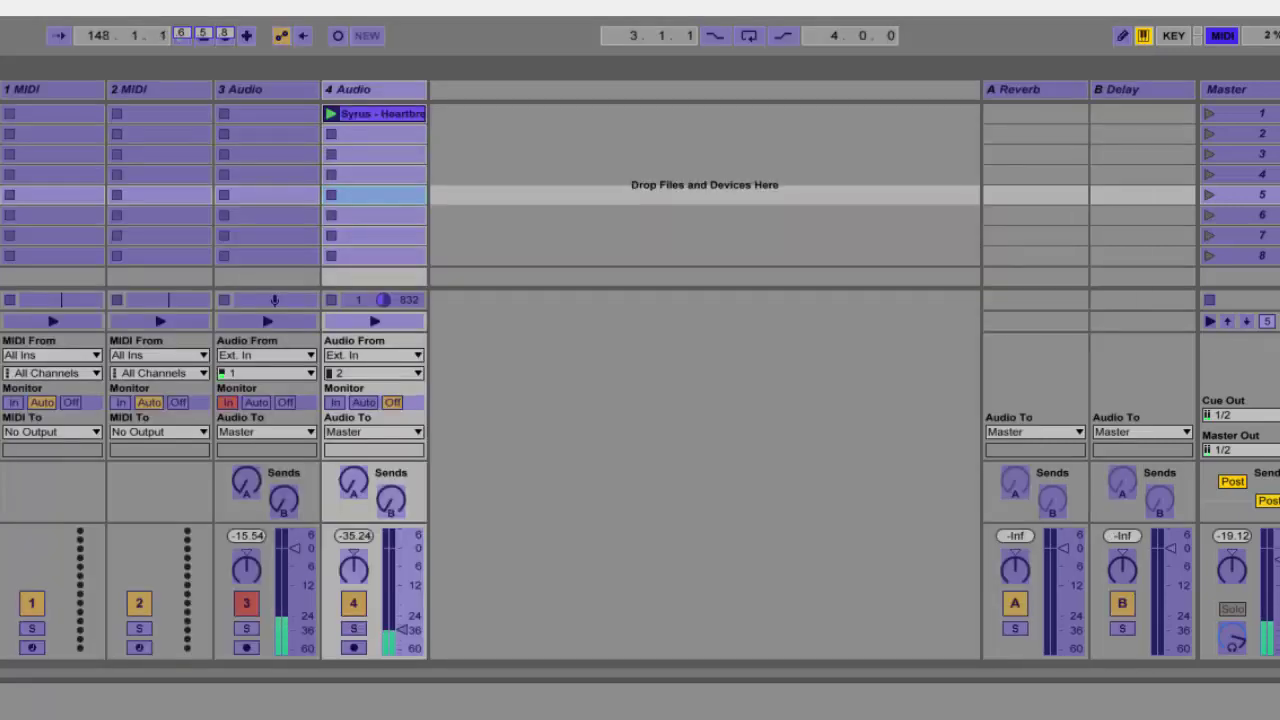
key("ctrl+comma")
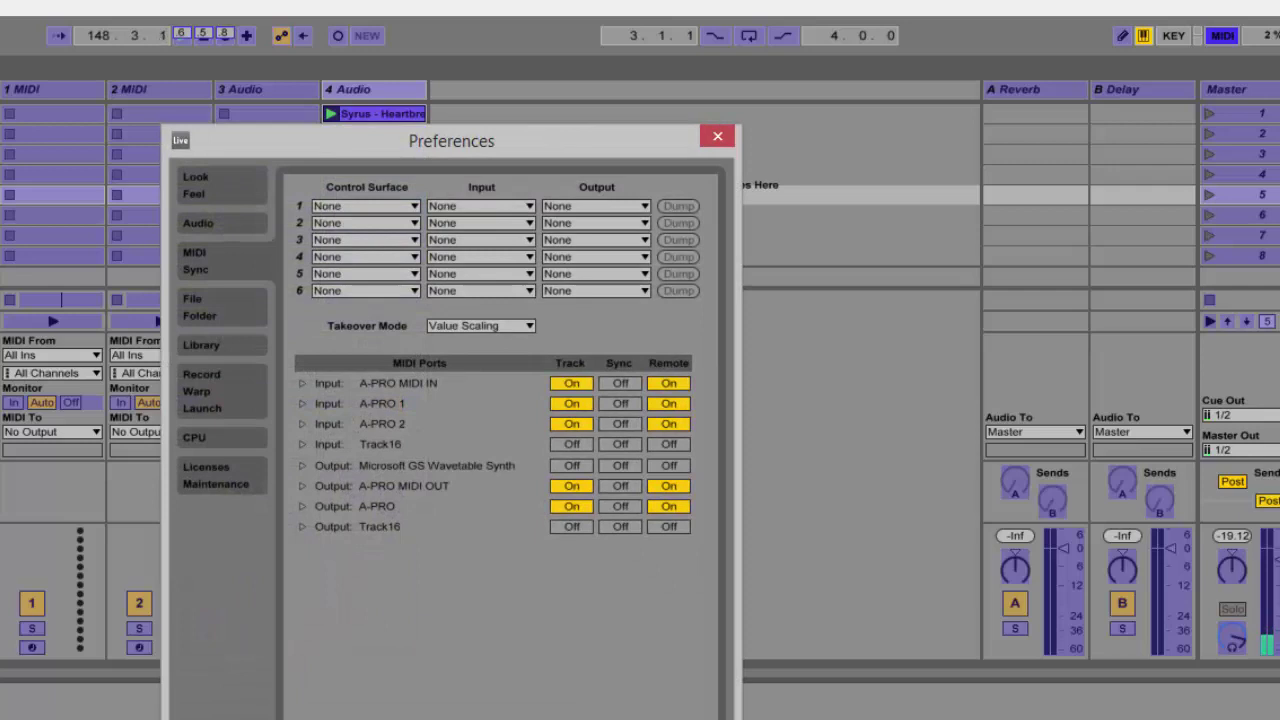
left_click(466, 206)
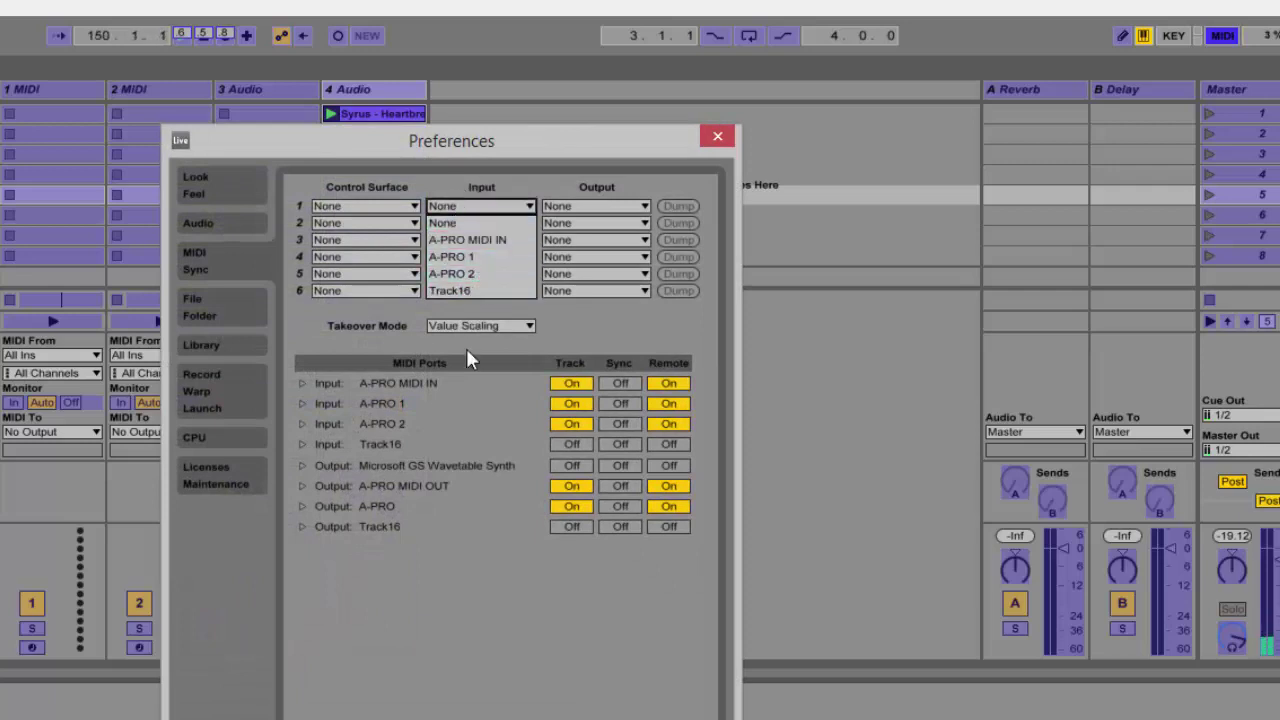
left_click(474, 394)
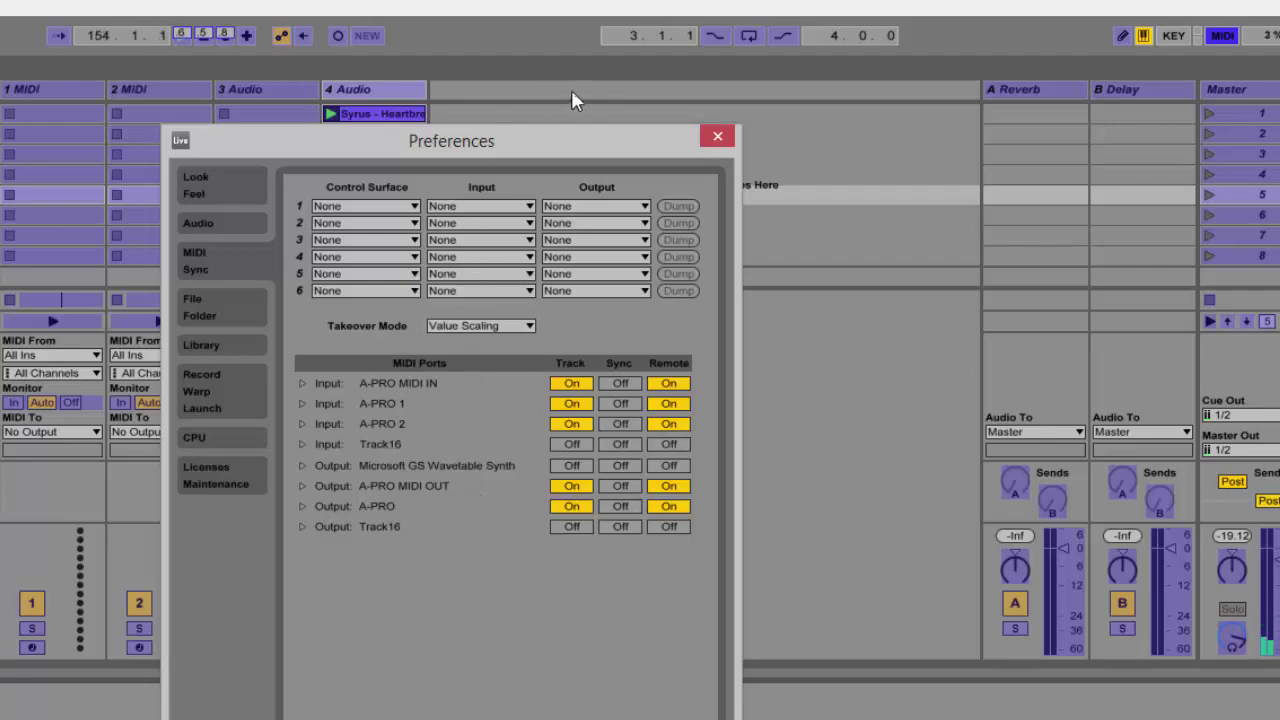
left_click(718, 136)
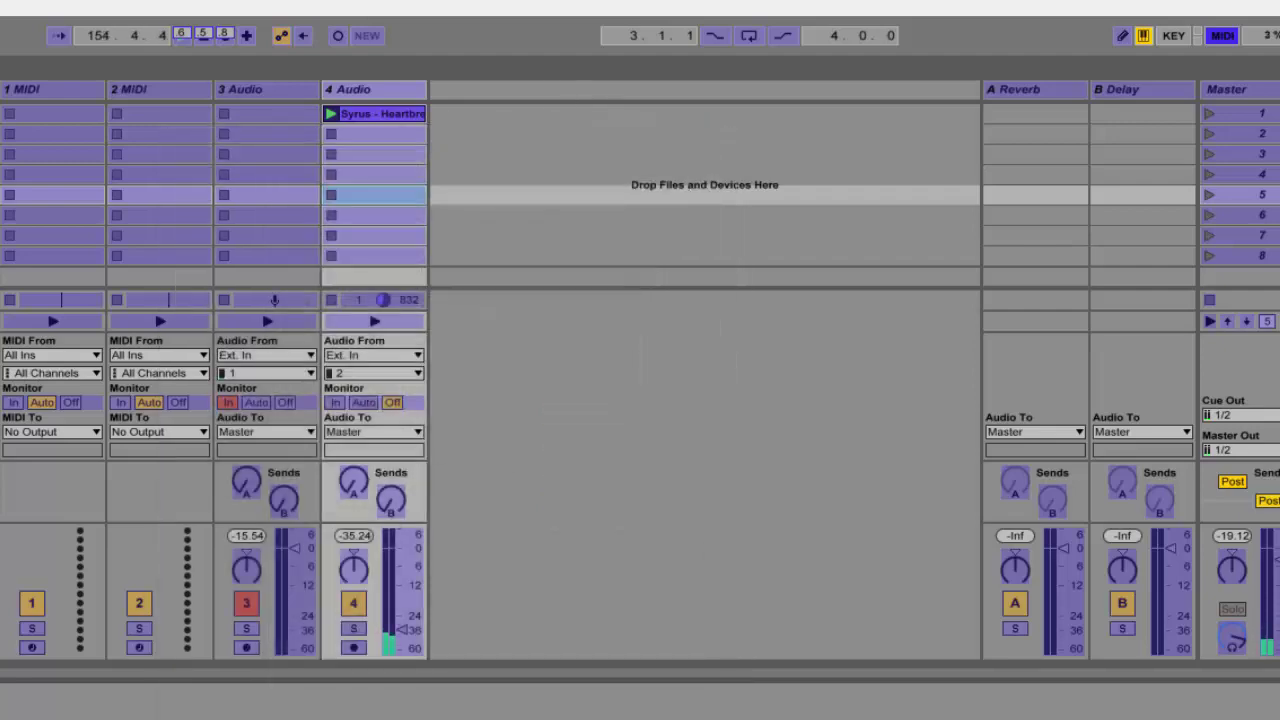
- Switch back to WordPad and set InputName to "A-PRO 2" and OutputName to "A-Pro 2"
left_click(192, 715)
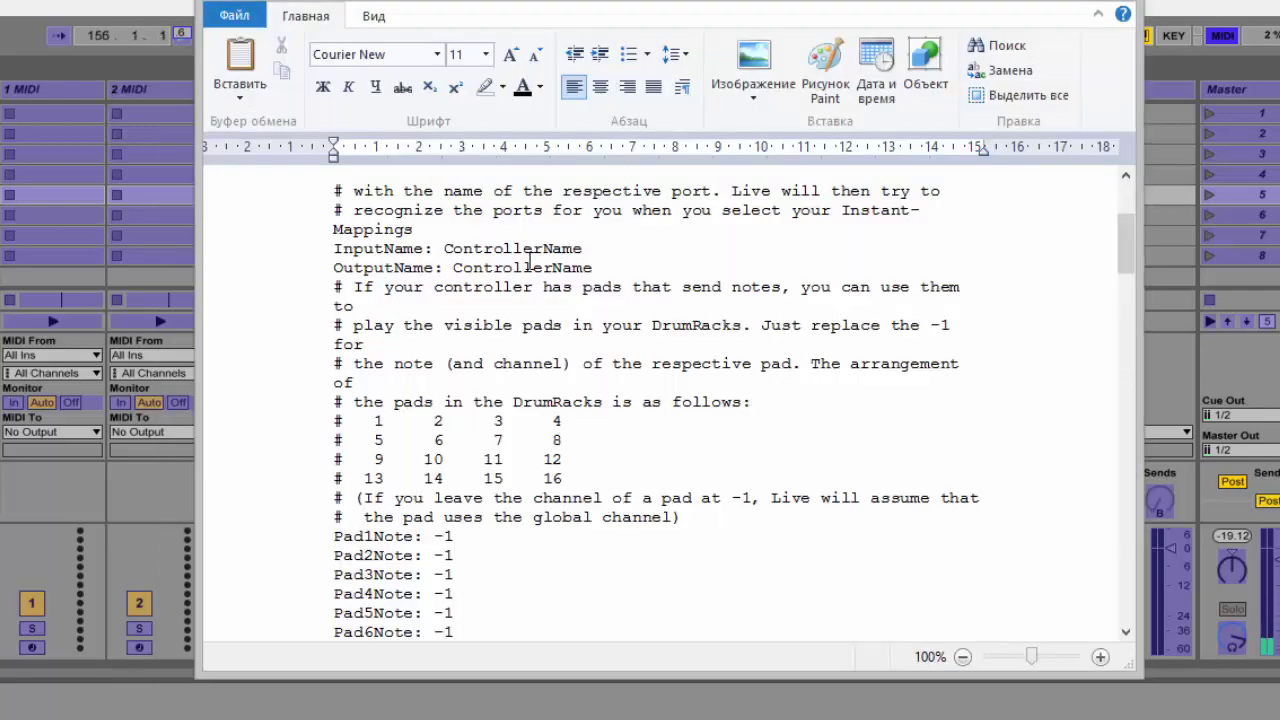
left_click_drag(444, 248, 610, 248)
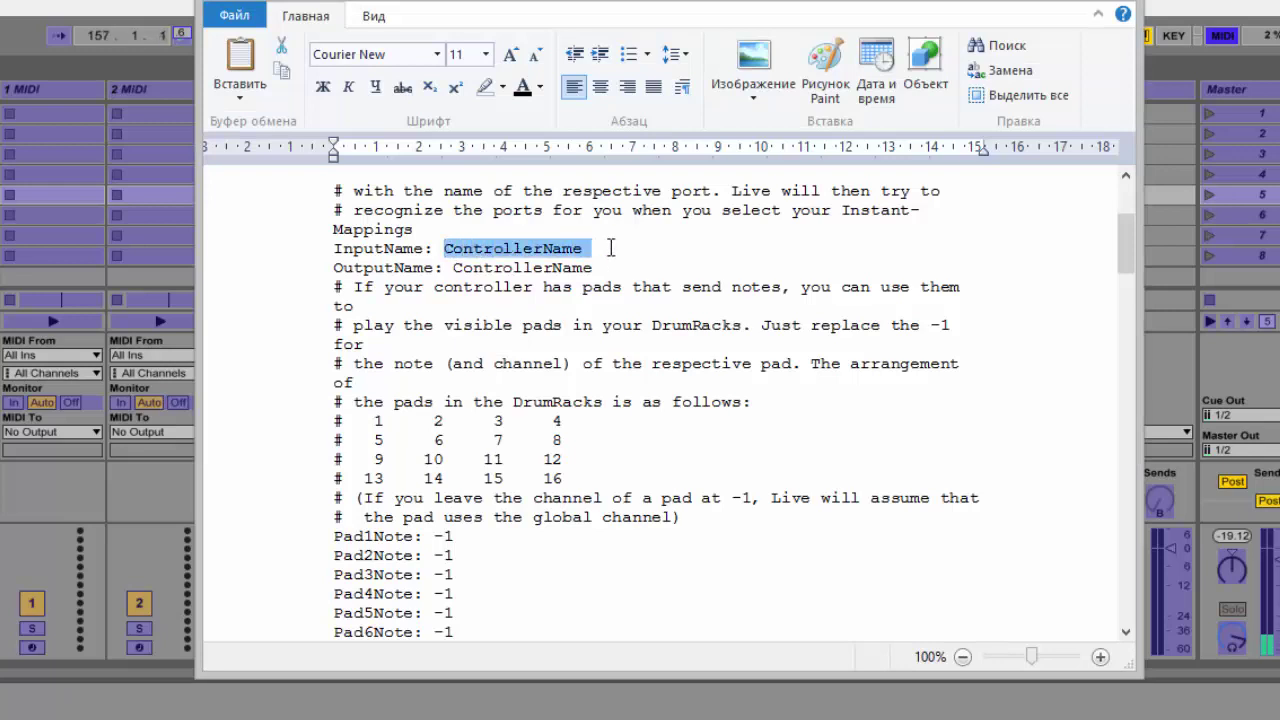
type("A")
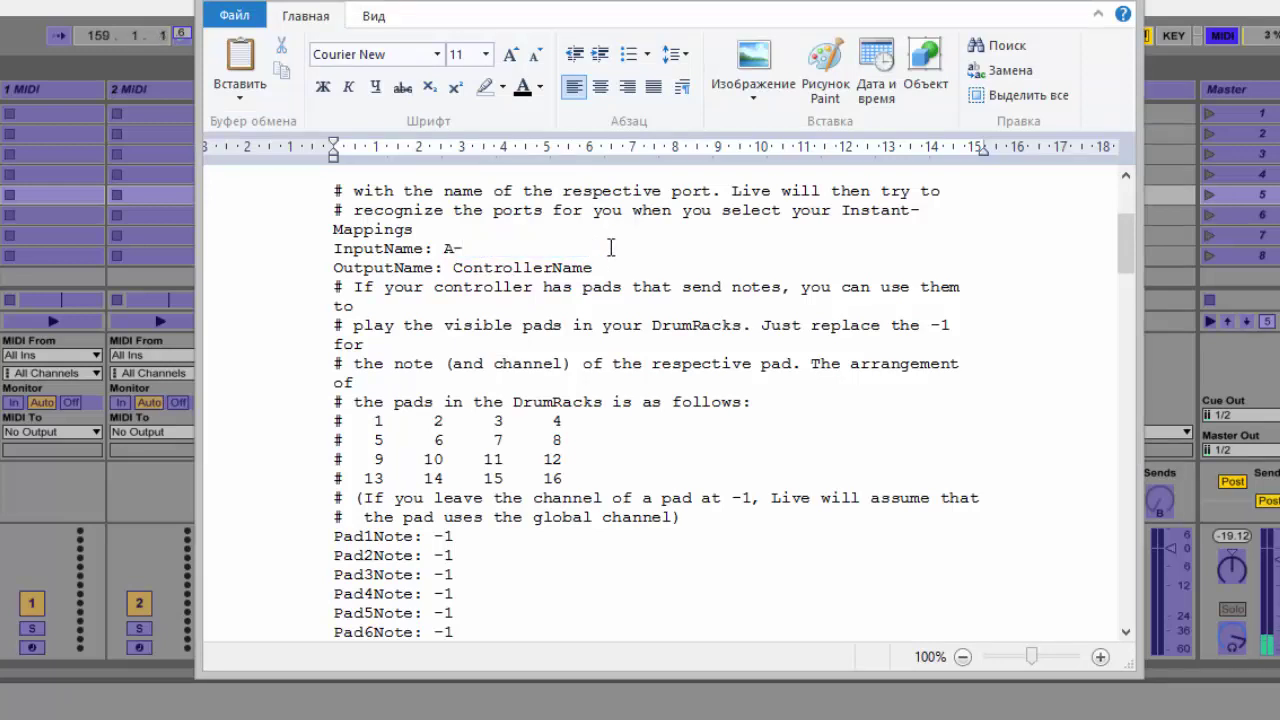
type("-PRO 2")
left_click_drag(455, 268, 602, 272)
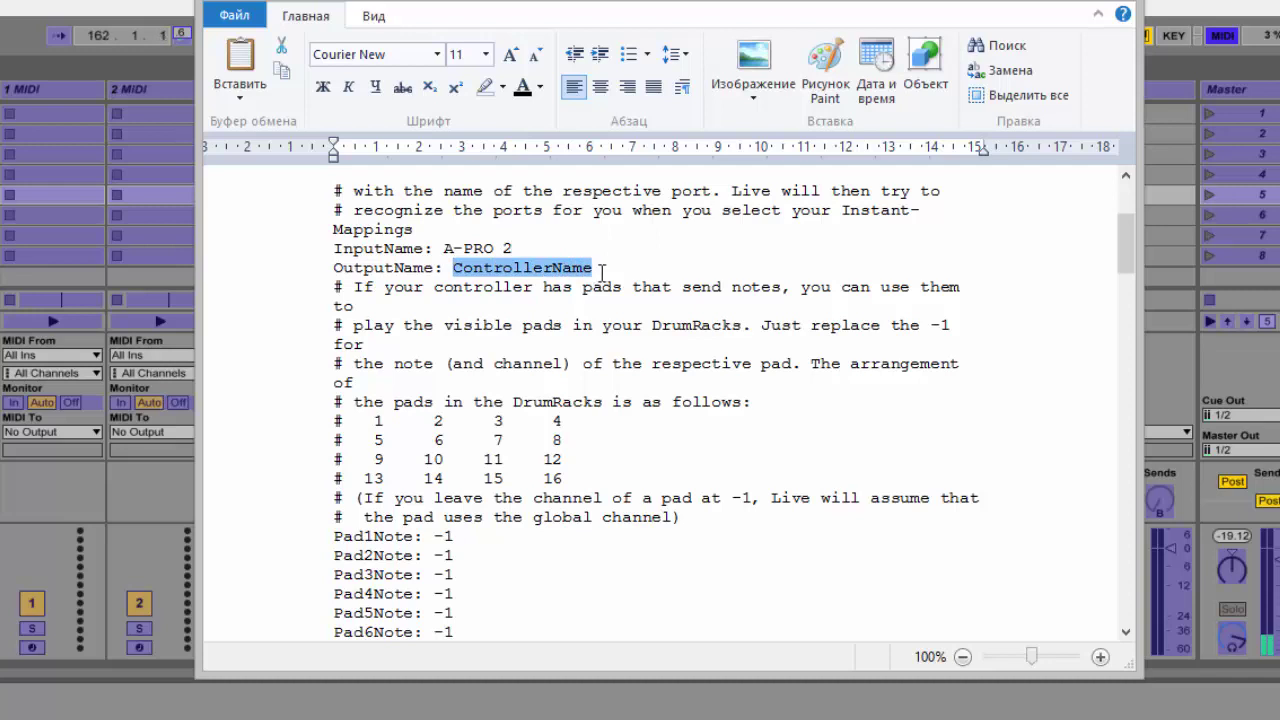
type("A")
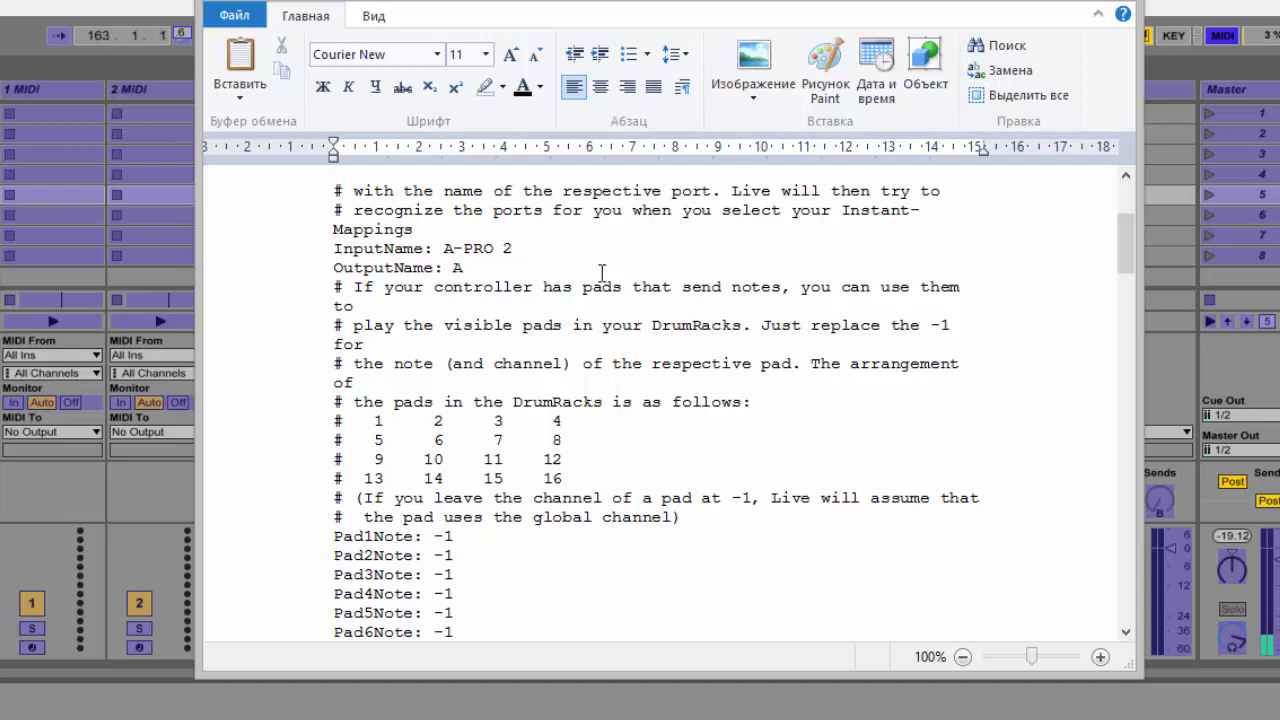
type("-Pro 2")
- Find the Encoder lines in UserConfiguration.txt and sort Live's MIDI Mappings by name so Macro 1 to 8 are in ascending order
scroll(568, 397, "down", 2)
scroll(568, 397, "down", 11)
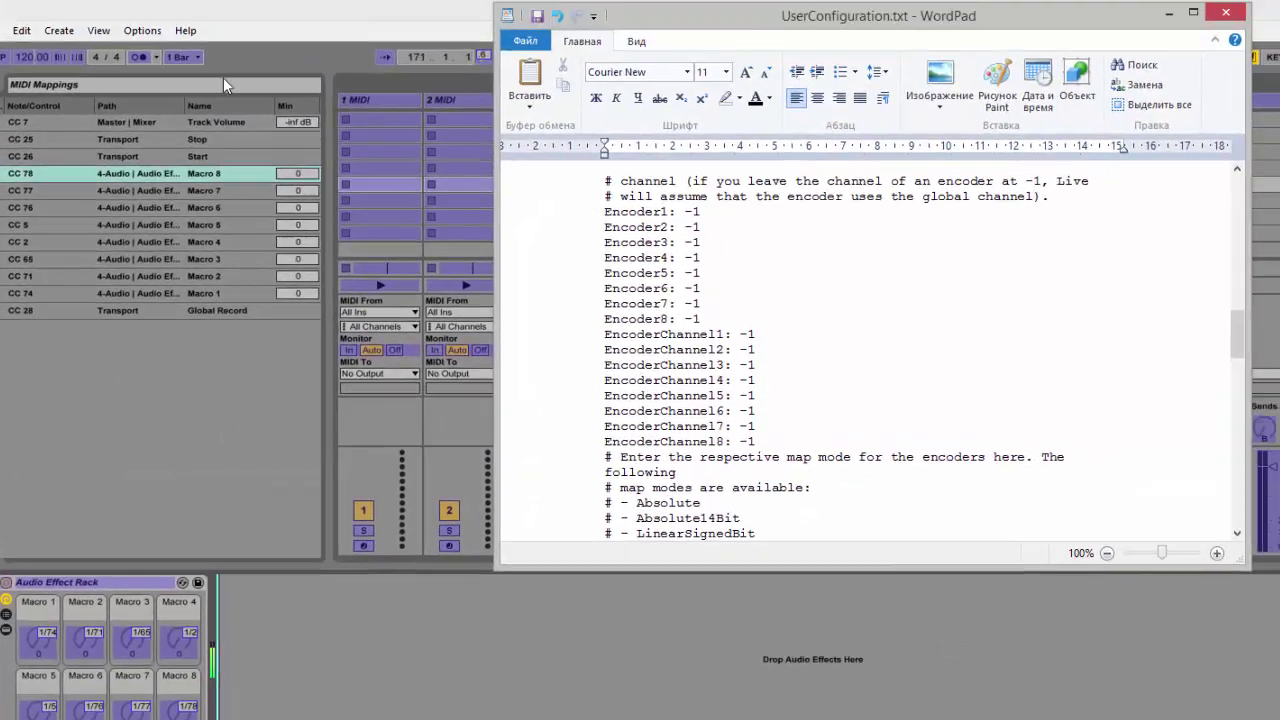
left_click(216, 104)
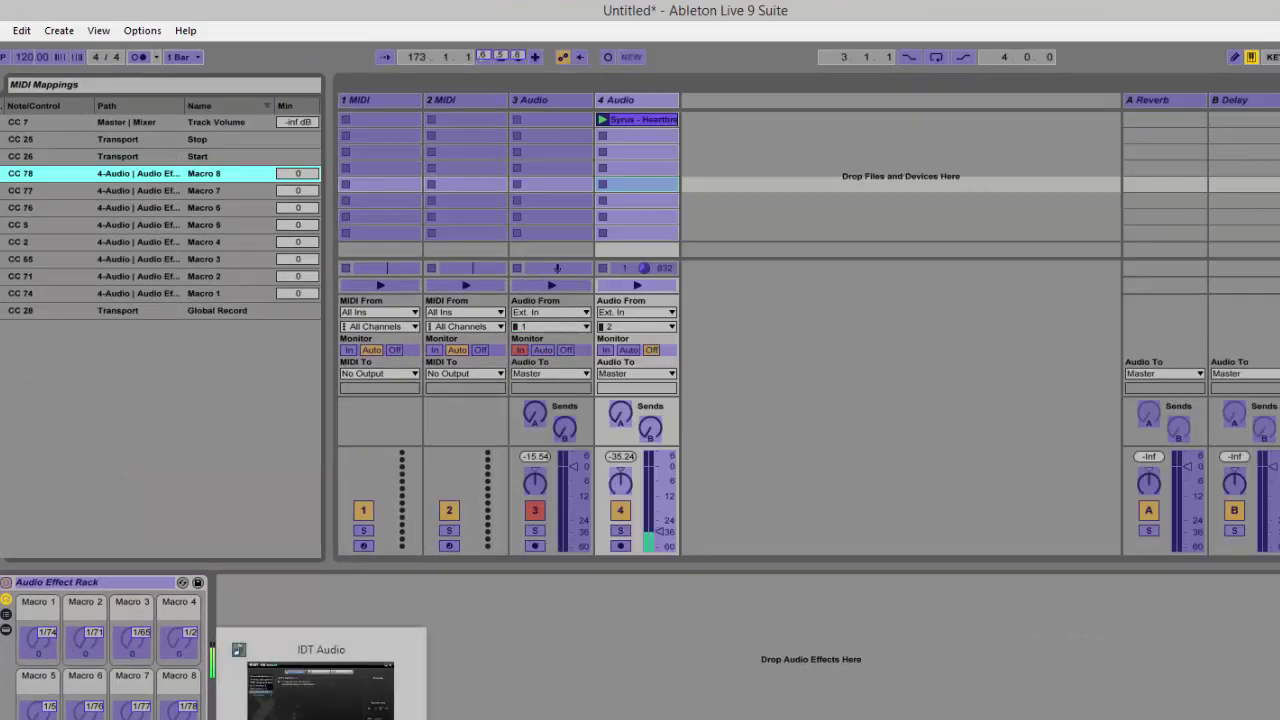
left_click(230, 105)
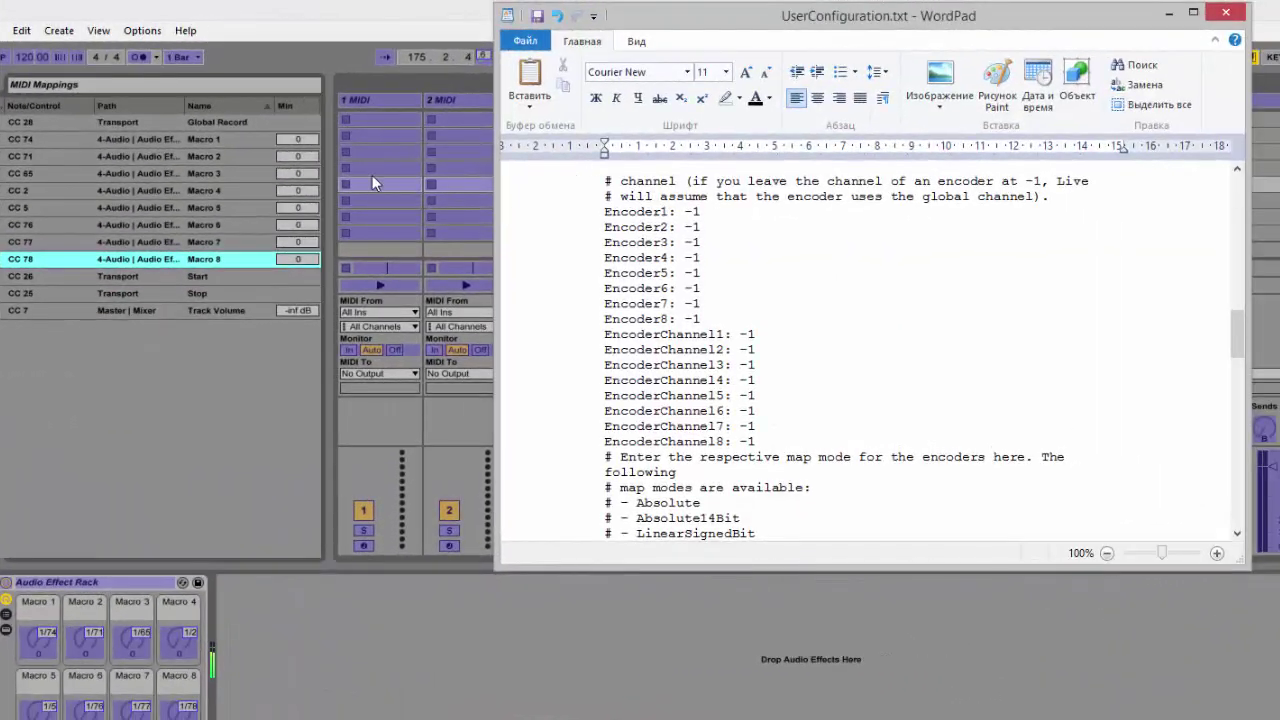
- Set Encoder1 through Encoder8 in UserConfiguration.txt to CC 74, 71, 65, 2, 5, 76, 77 and 78
left_click_drag(683, 213, 703, 259)
type("74")
type("71")
type("65")
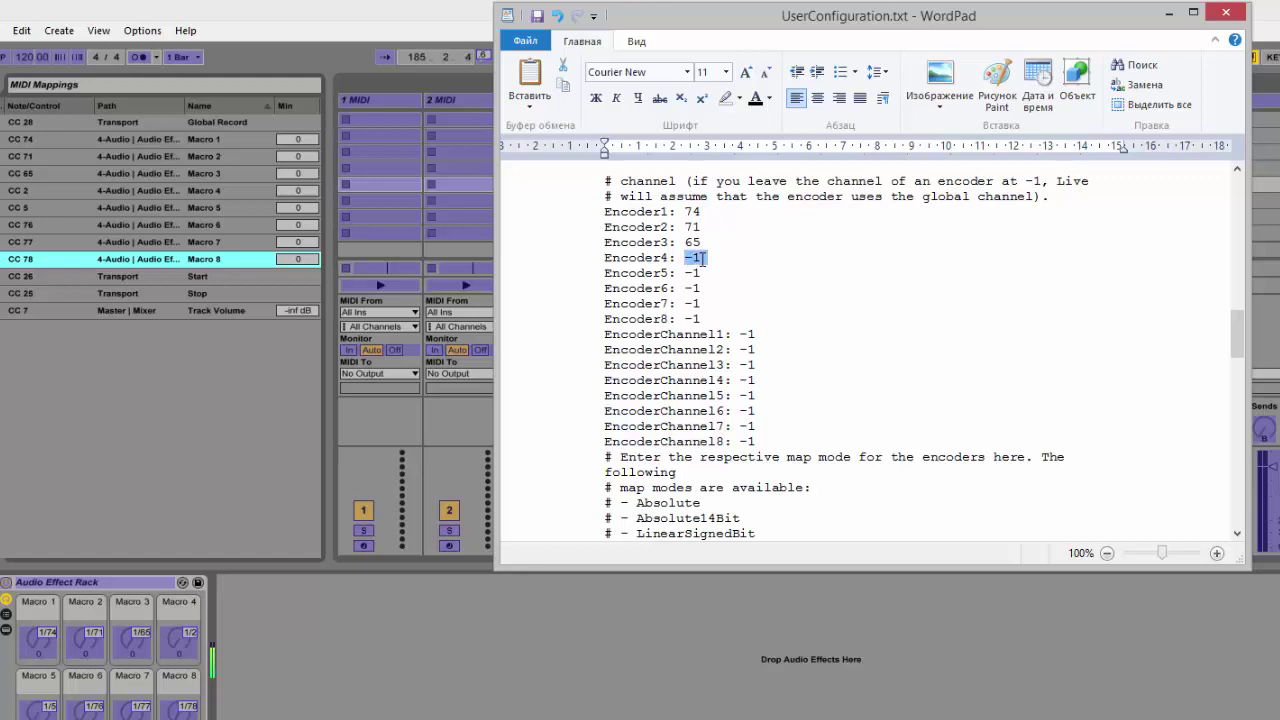
type("2")
left_click_drag(685, 273, 704, 320)
type("5")
type("76")
type("77")
type("78")
- Set MasterVolumeSlider to 7 in the mixer controls section
scroll(737, 318, "down", 20)
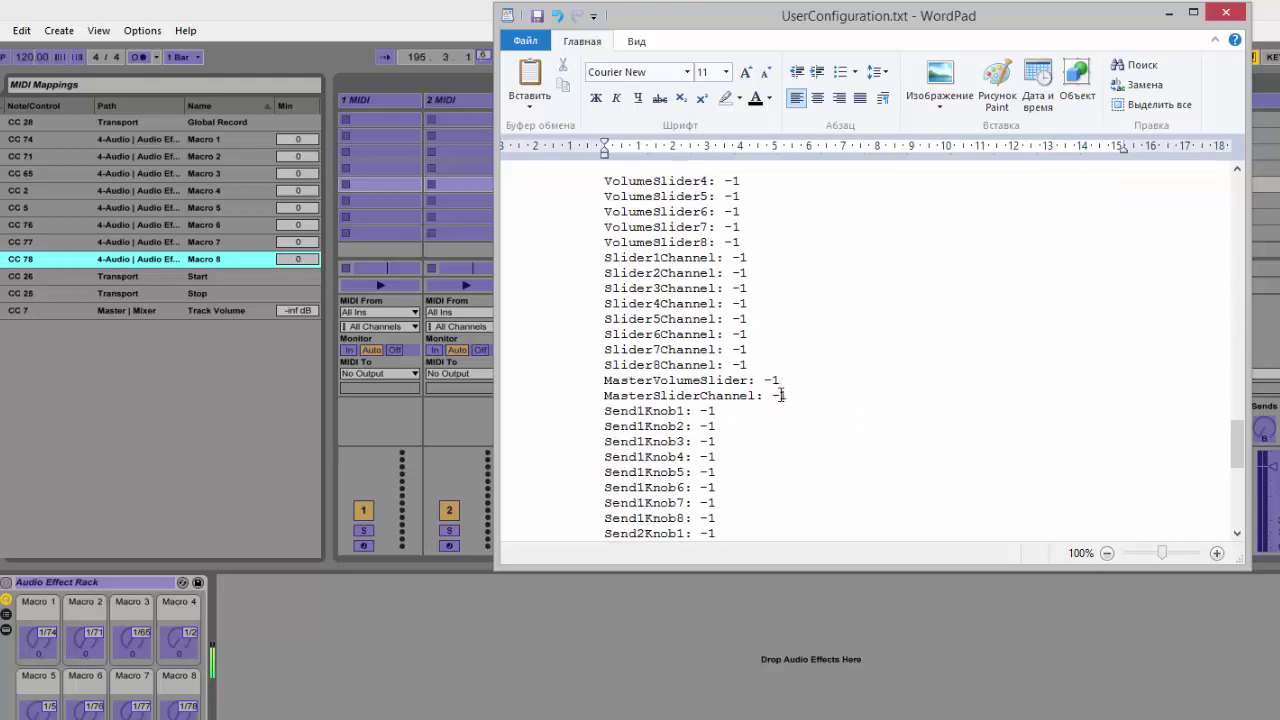
left_click_drag(766, 381, 785, 381)
type("7")
- Set StopButton to 25, PlayButton to 26 and RecButton to 28 in the TransportControls section
scroll(788, 378, "down", 10)
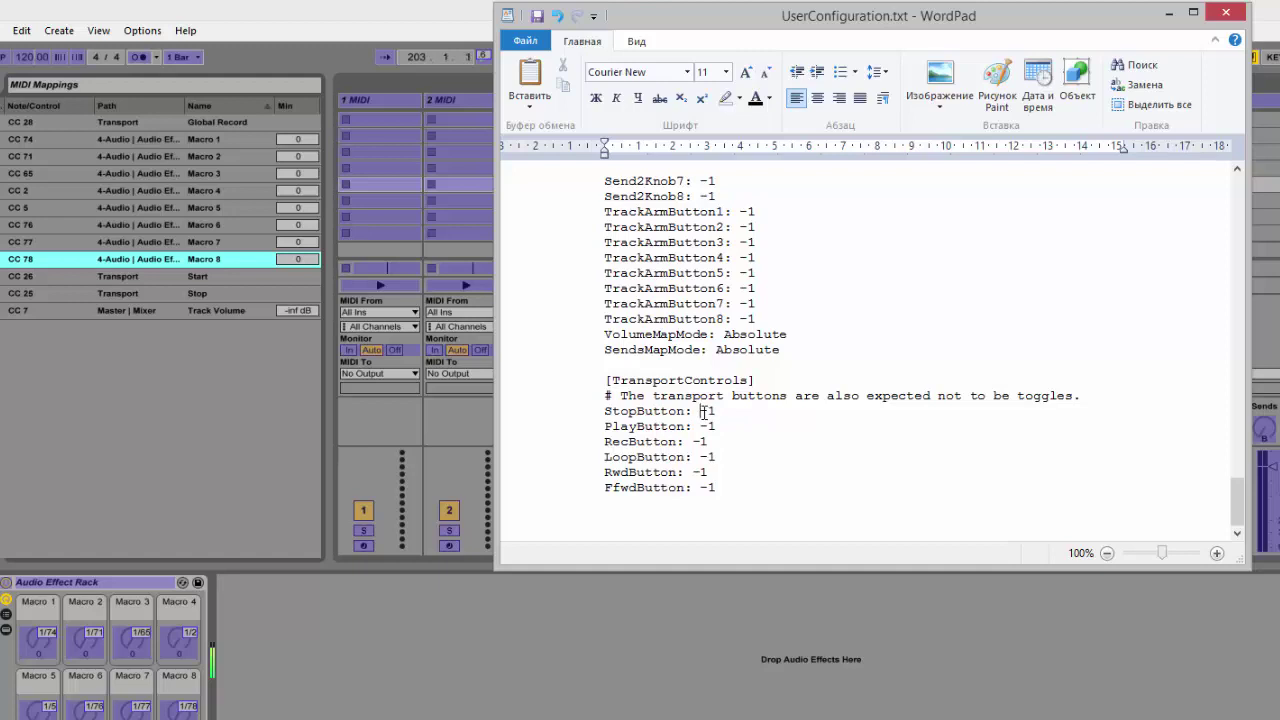
left_click_drag(700, 411, 722, 426)
type("25")
type("26")
left_click_drag(691, 441, 716, 441)
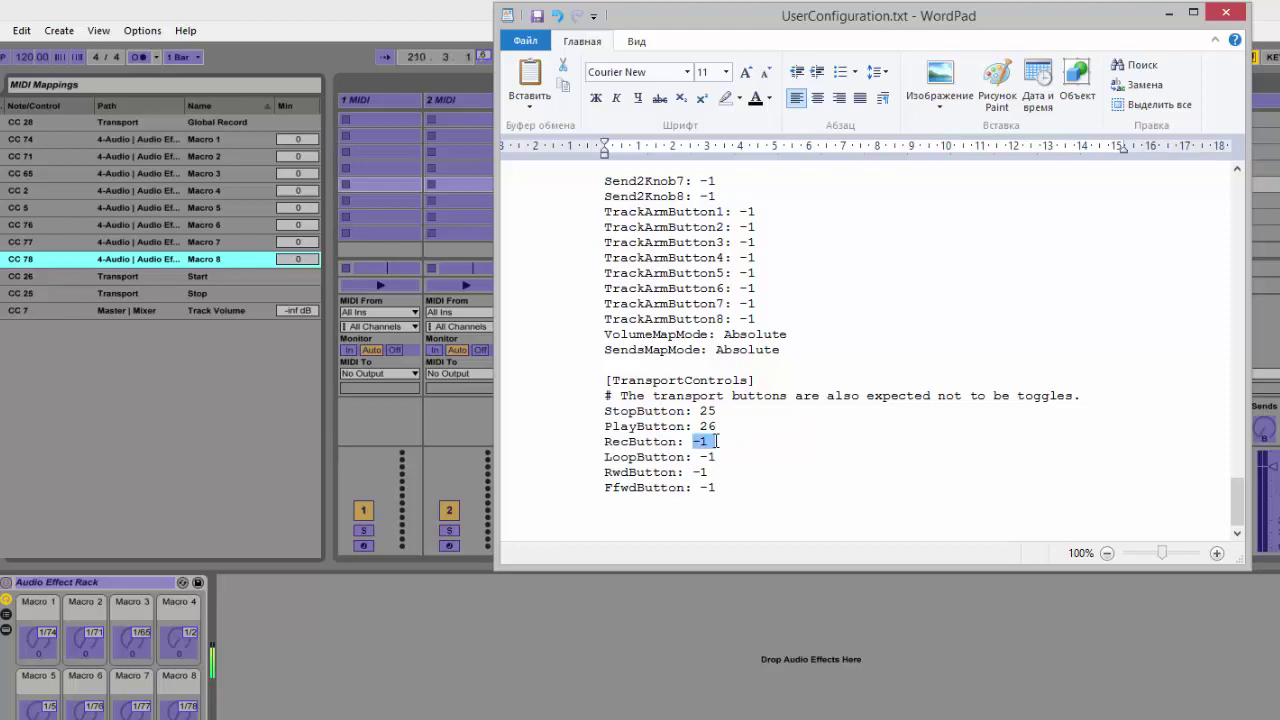
type("28")
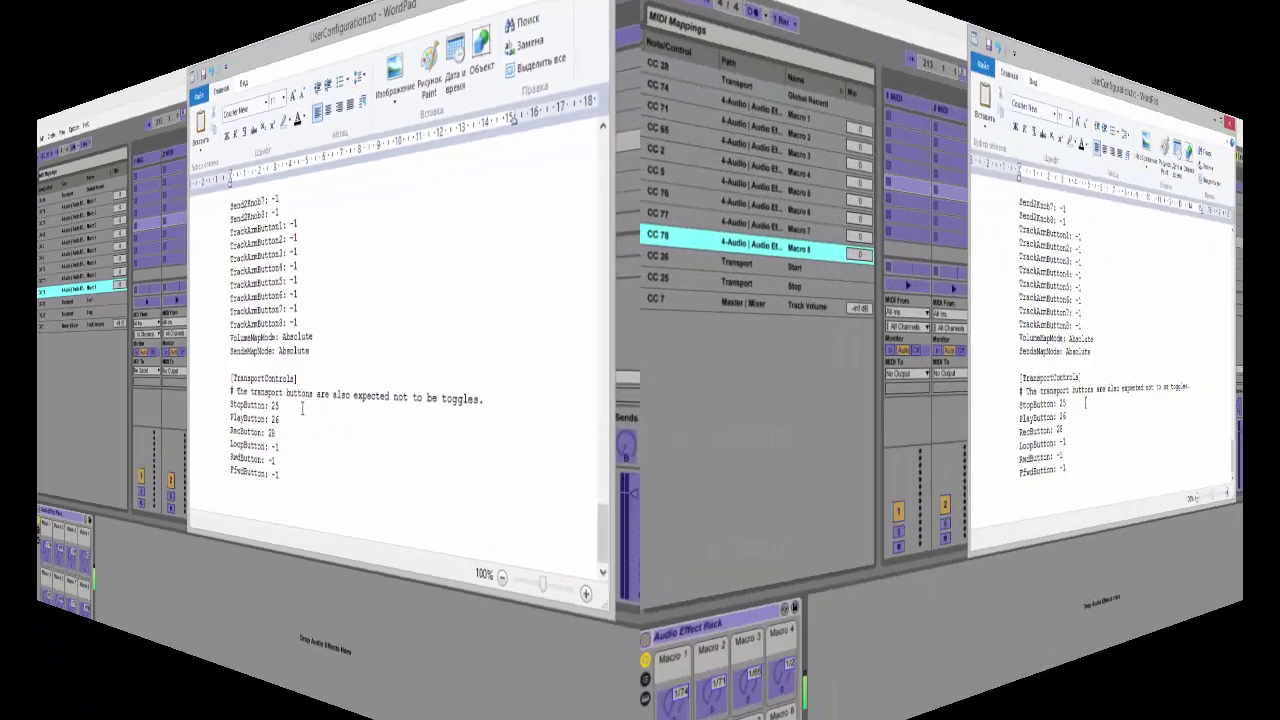
- Review the pad, encoder, mixer and transport assignments throughout UserConfiguration.txt, and close the document
scroll(768, 405, "up", 1)
scroll(769, 399, "up", 5)
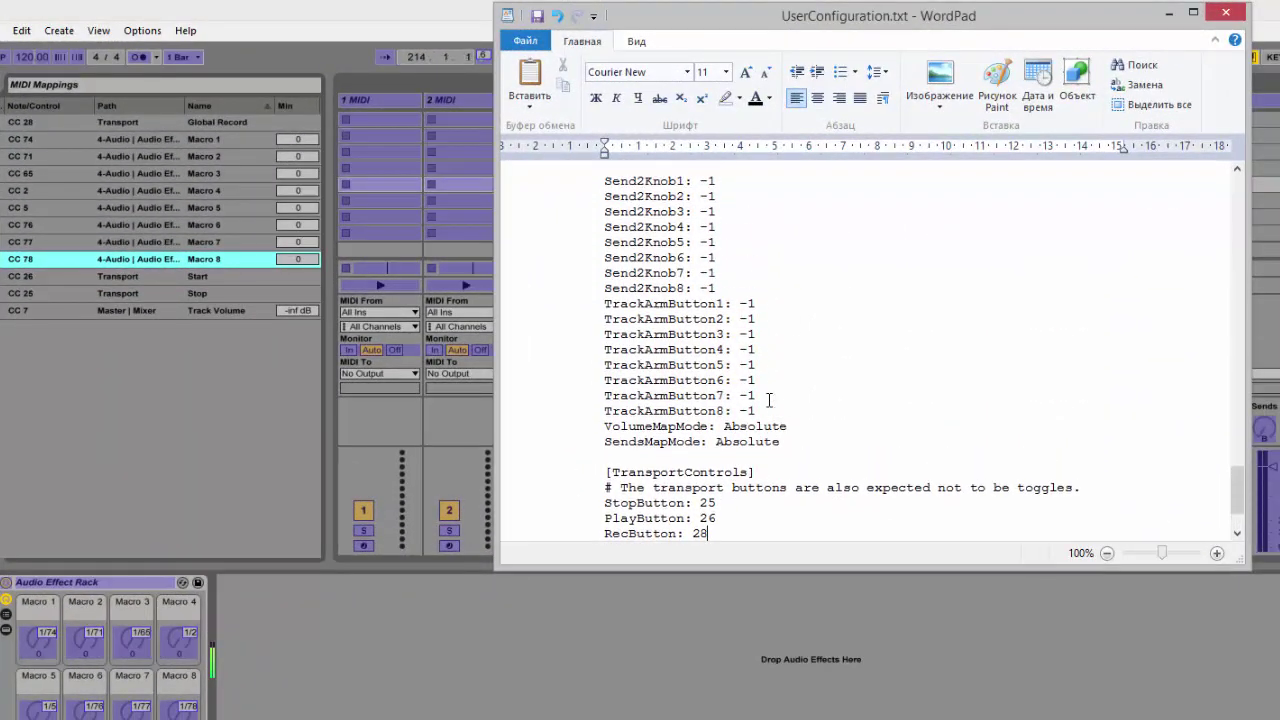
scroll(769, 401, "up", 9)
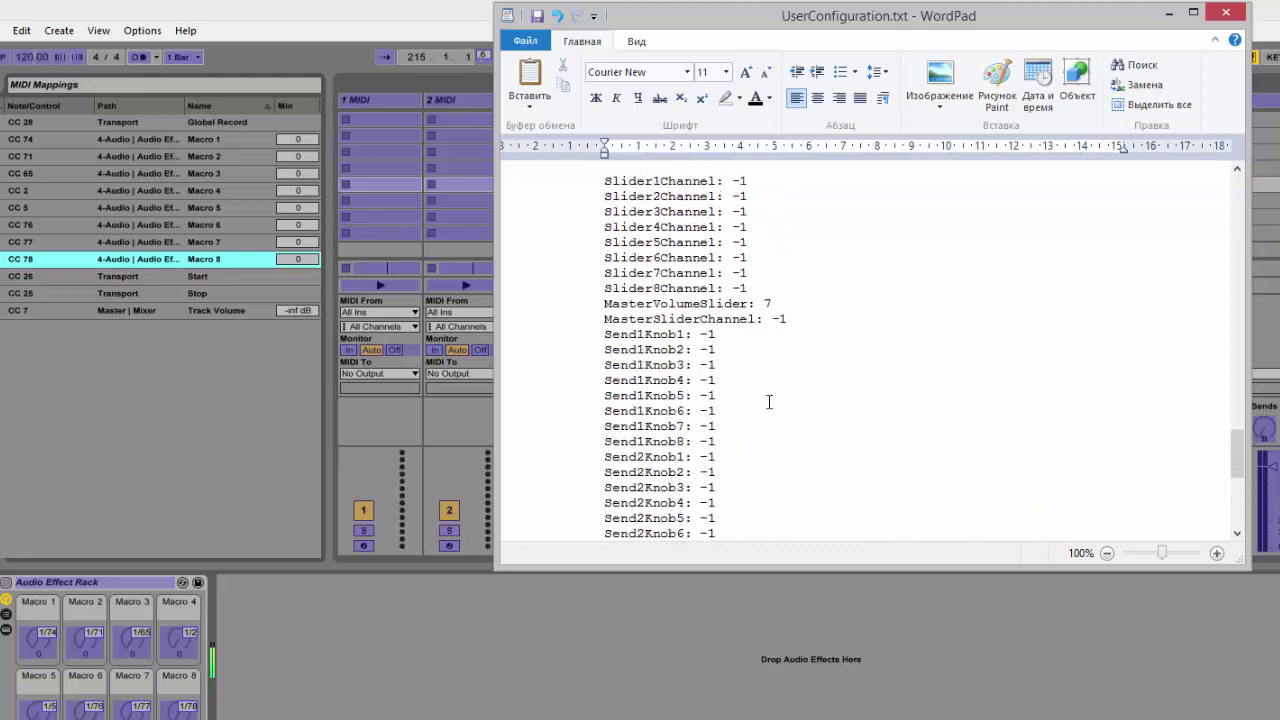
scroll(767, 404, "up", 14)
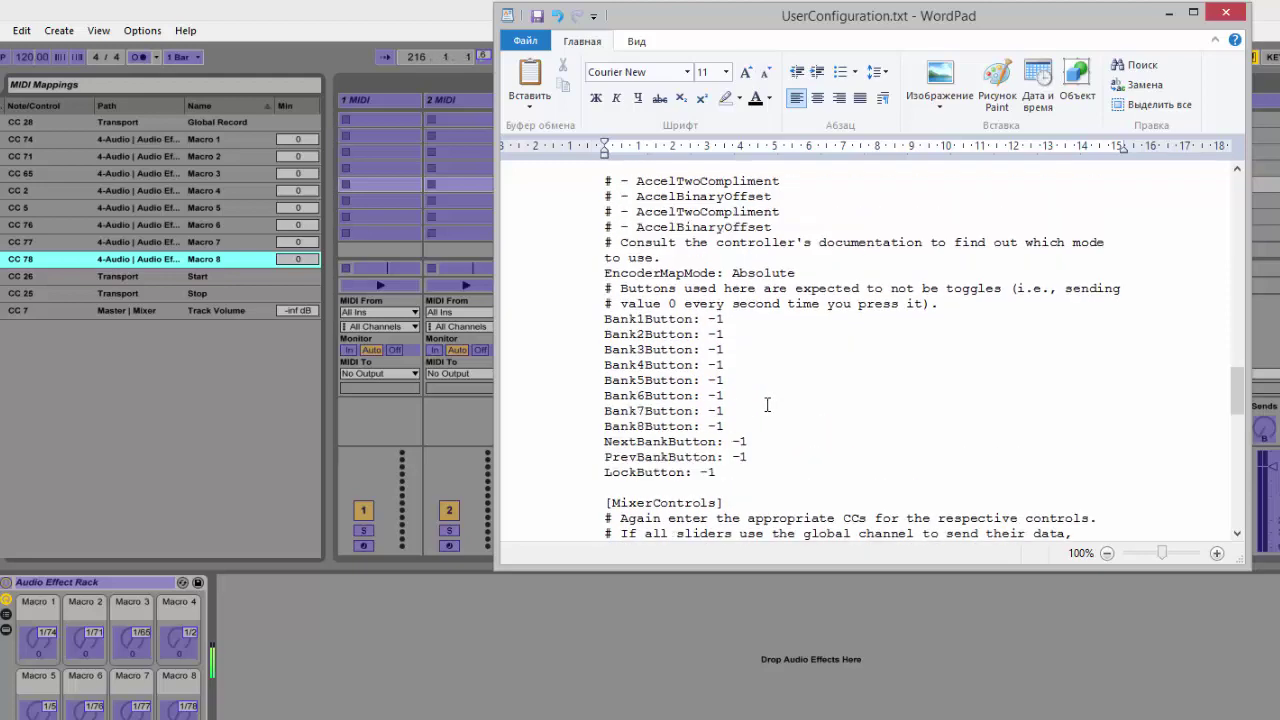
scroll(767, 408, "up", 14)
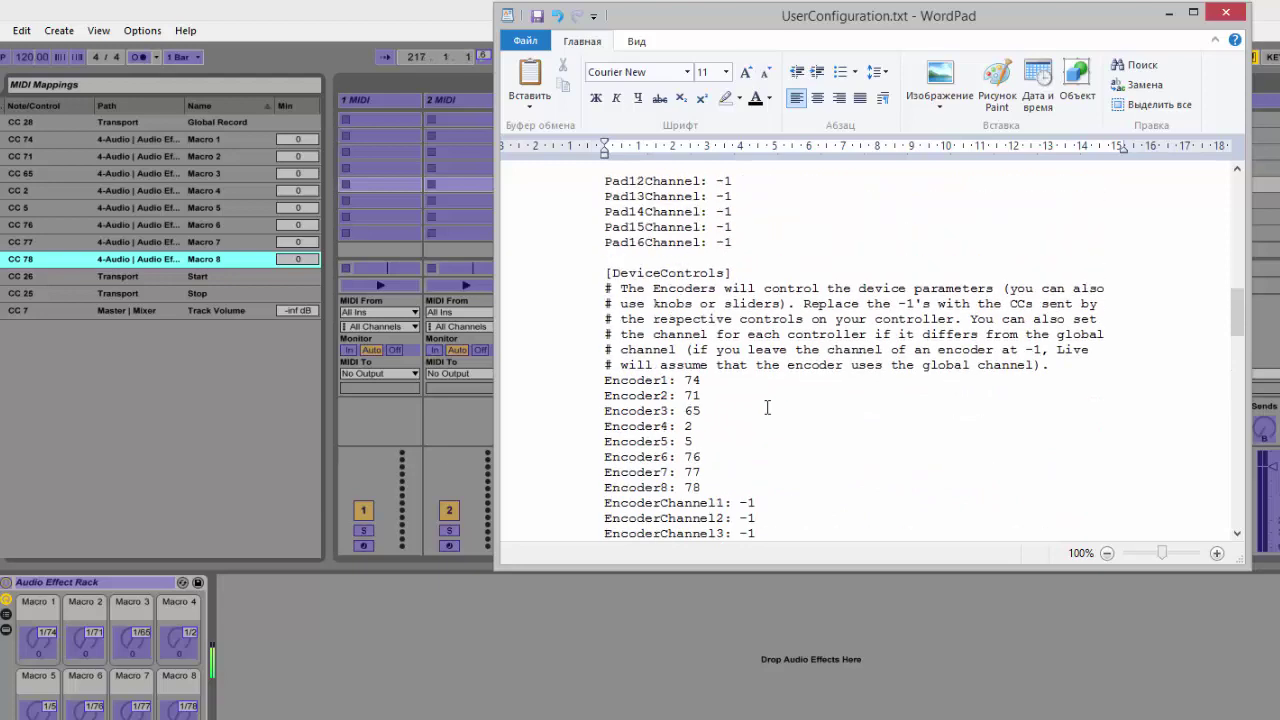
scroll(767, 406, "up", 4)
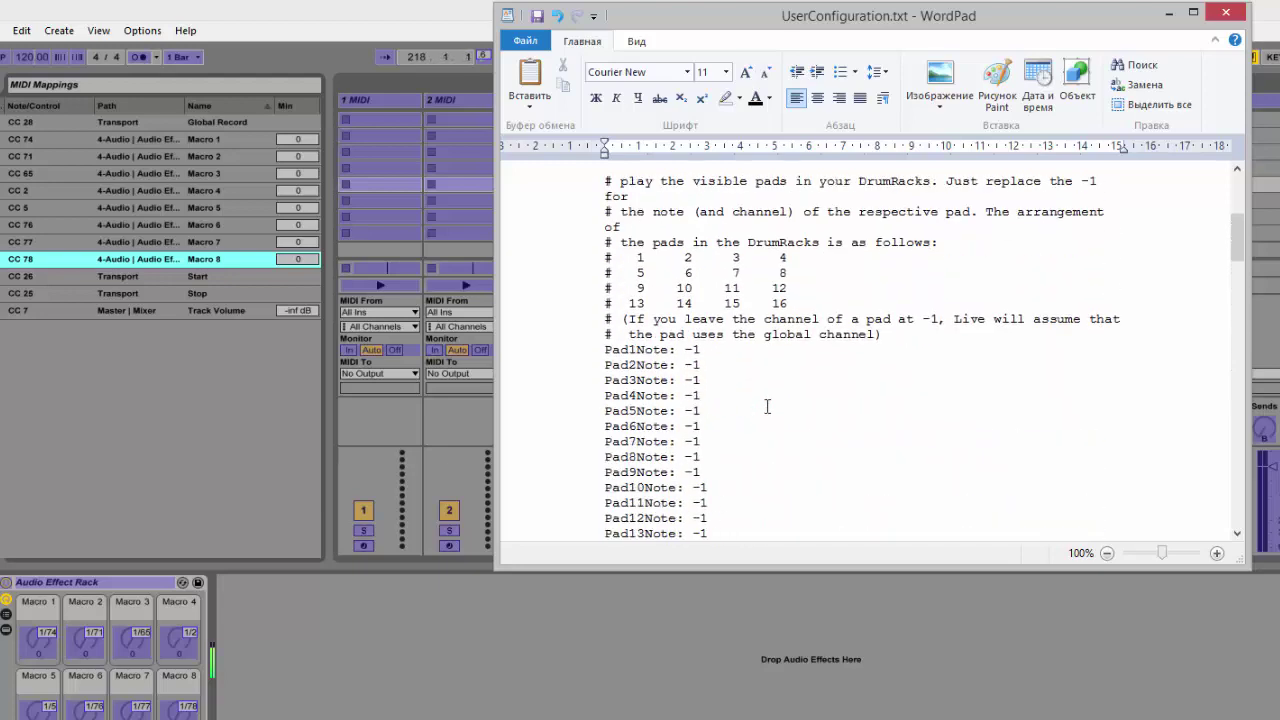
scroll(767, 408, "down", 7)
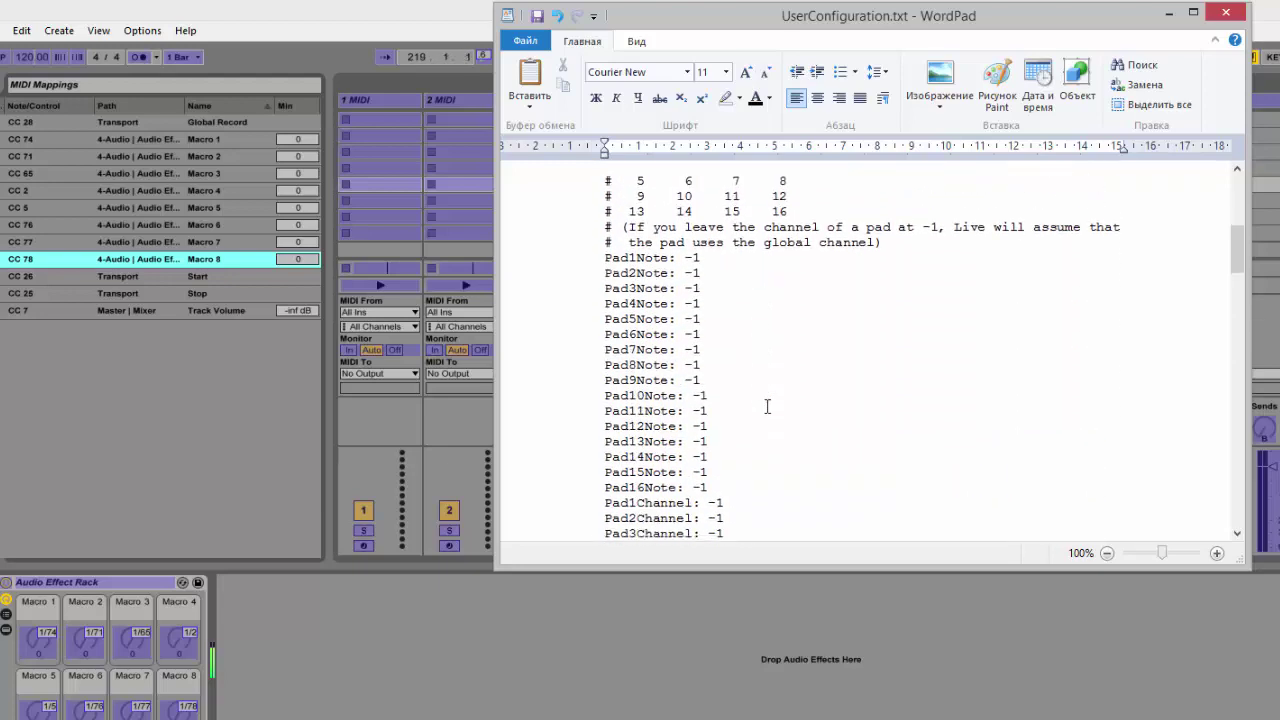
scroll(767, 408, "down", 15)
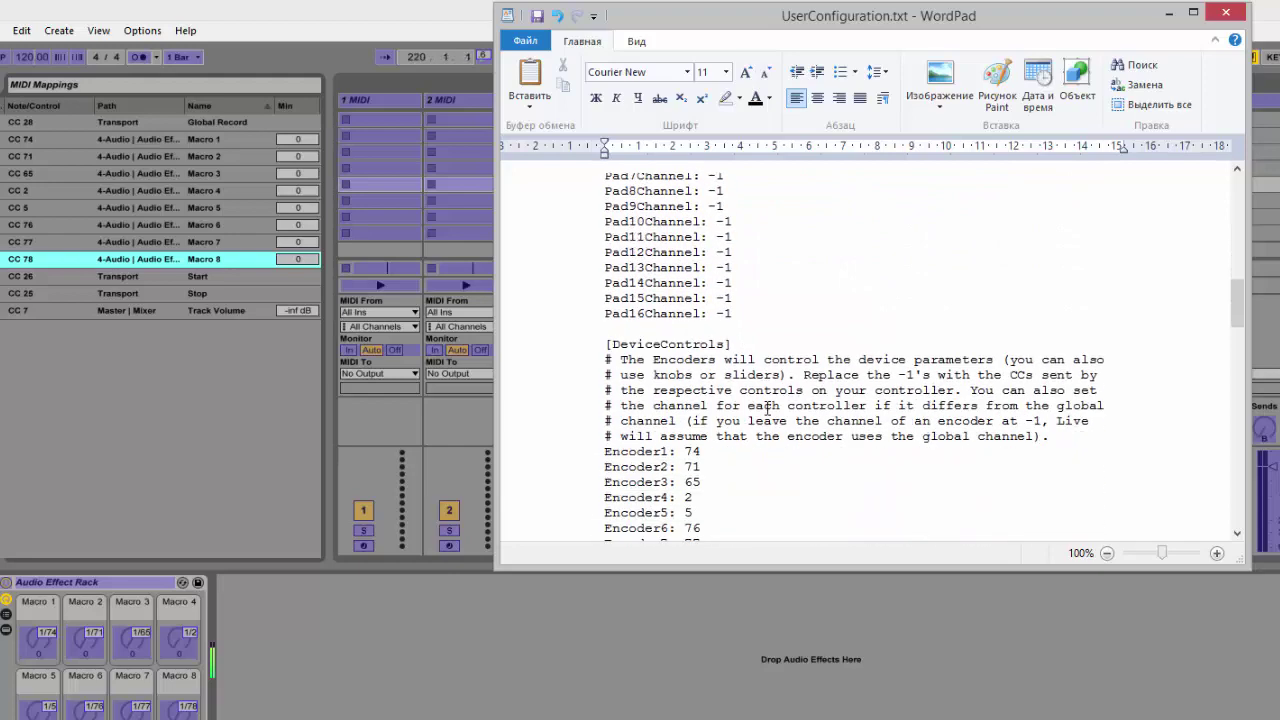
scroll(767, 408, "down", 20)
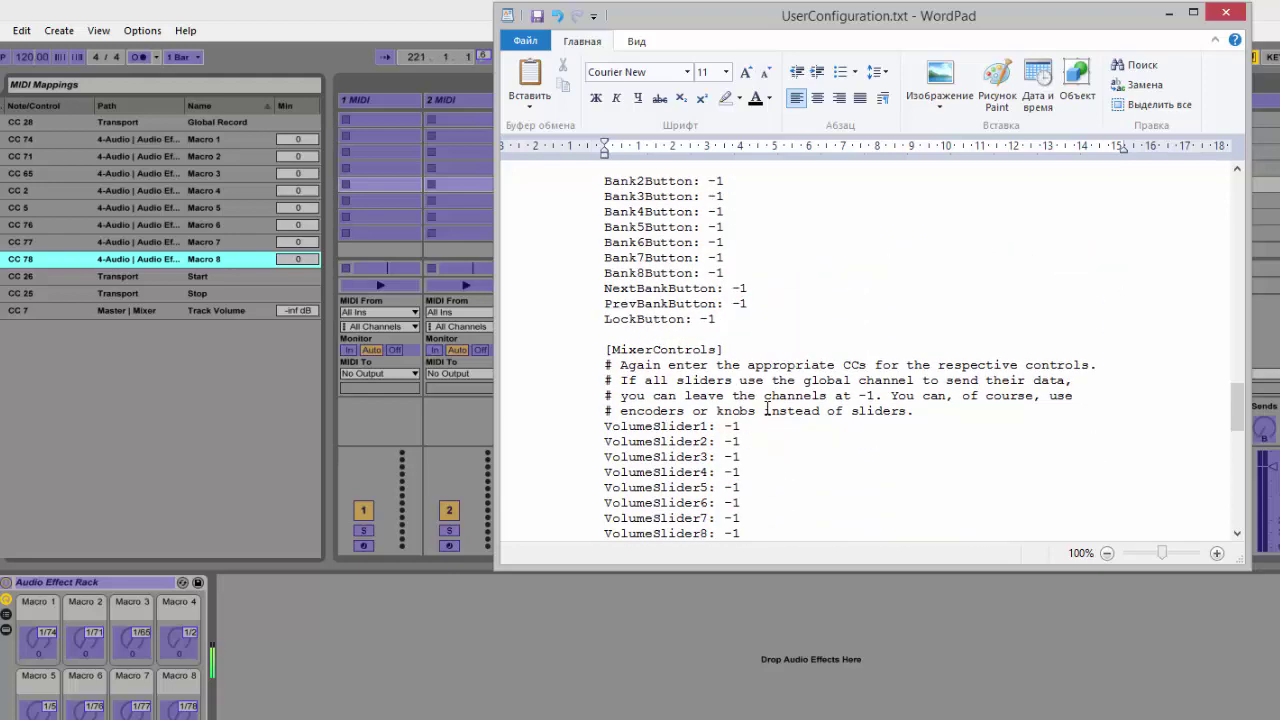
scroll(770, 412, "down", 2)
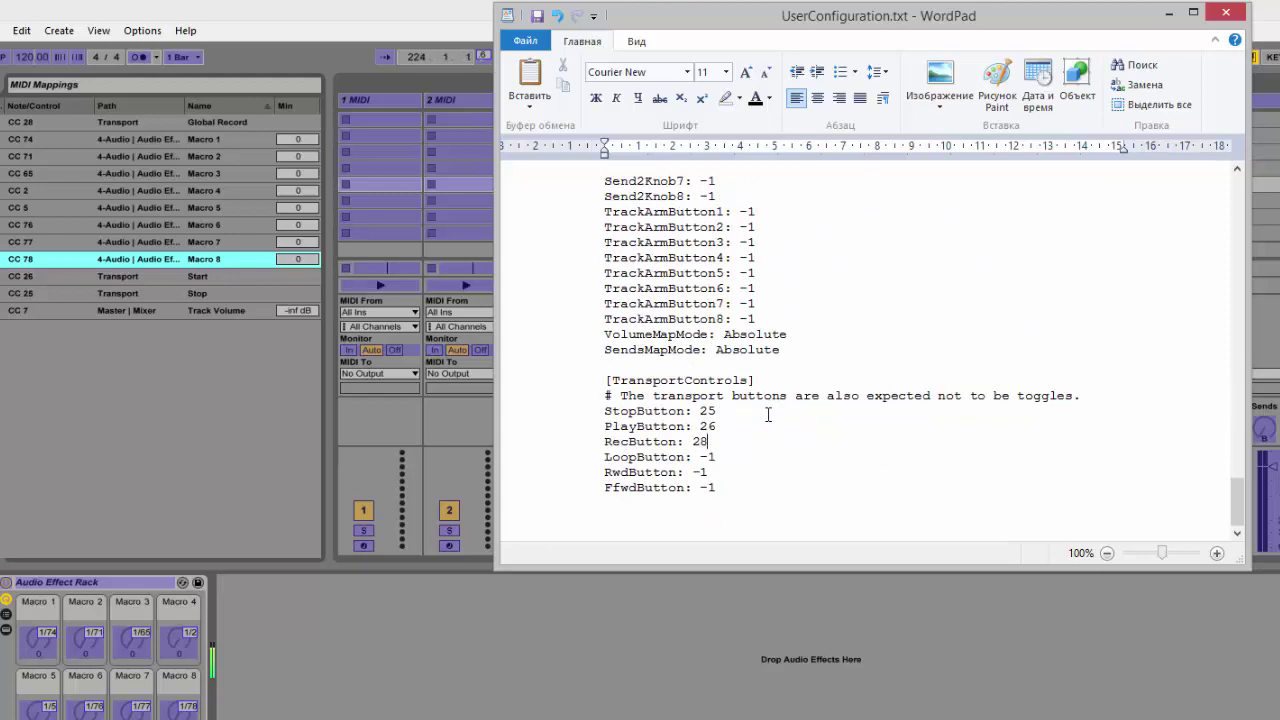
left_click(1230, 14)
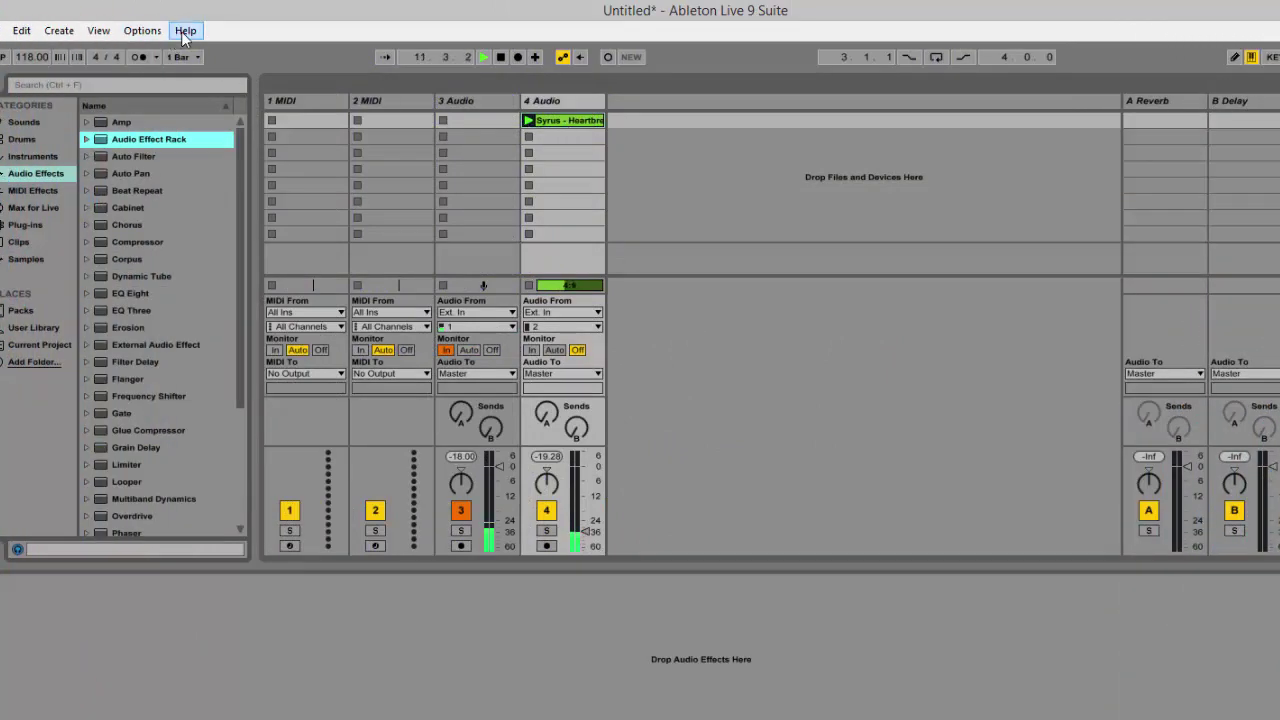
- In the MIDI preferences, set Control Surface 1 to A-PRO 300 with input A-PRO 2 and output A-PRO, and close Preferences
left_click(142, 30)
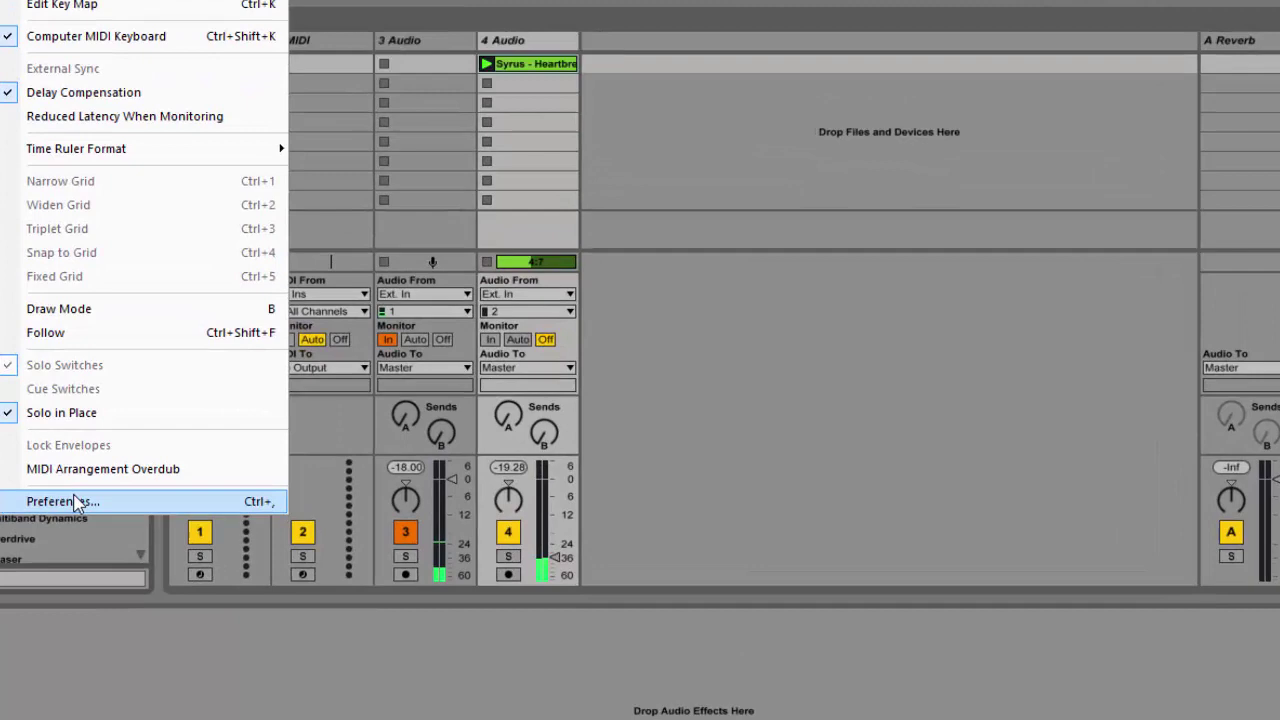
left_click(77, 502)
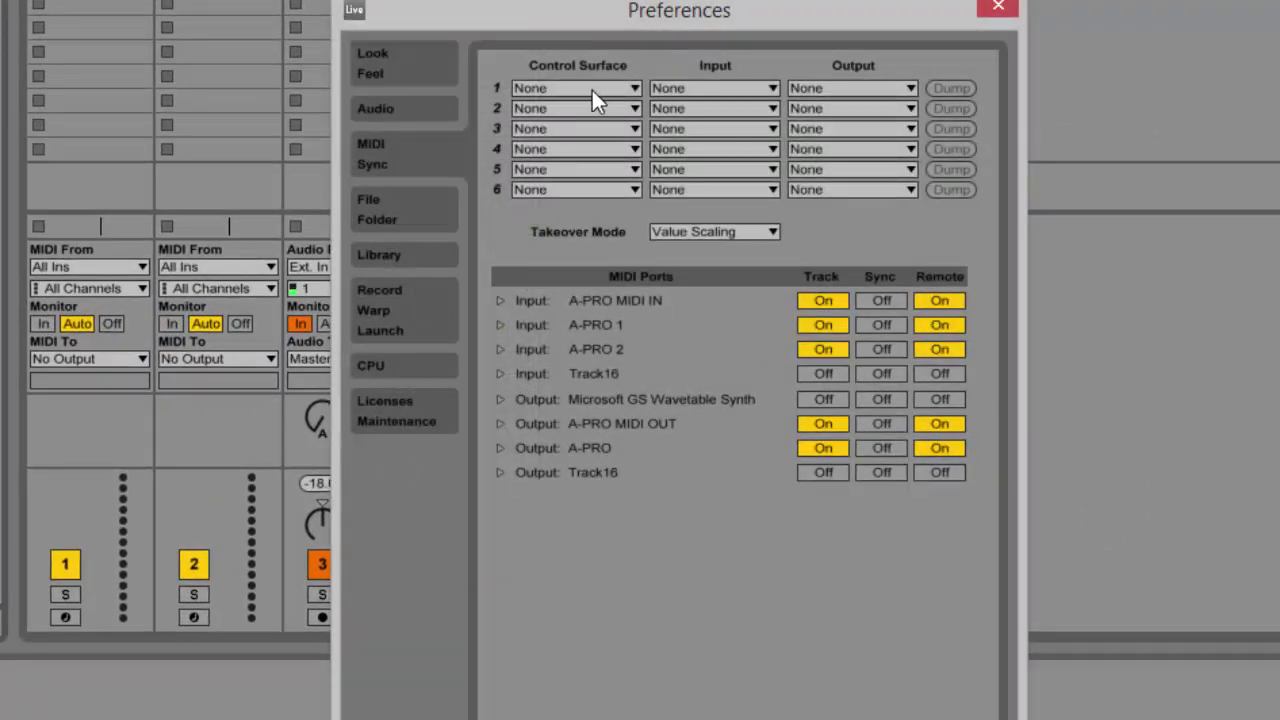
left_click(591, 89)
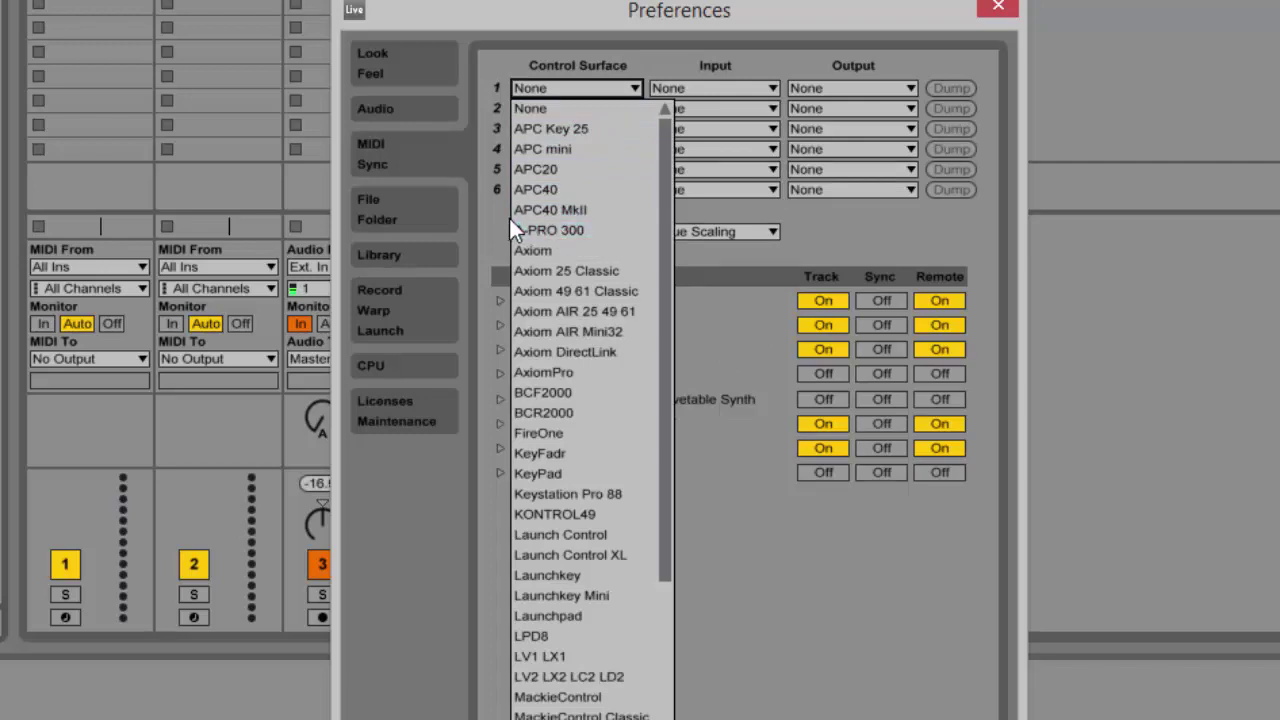
left_click(566, 229)
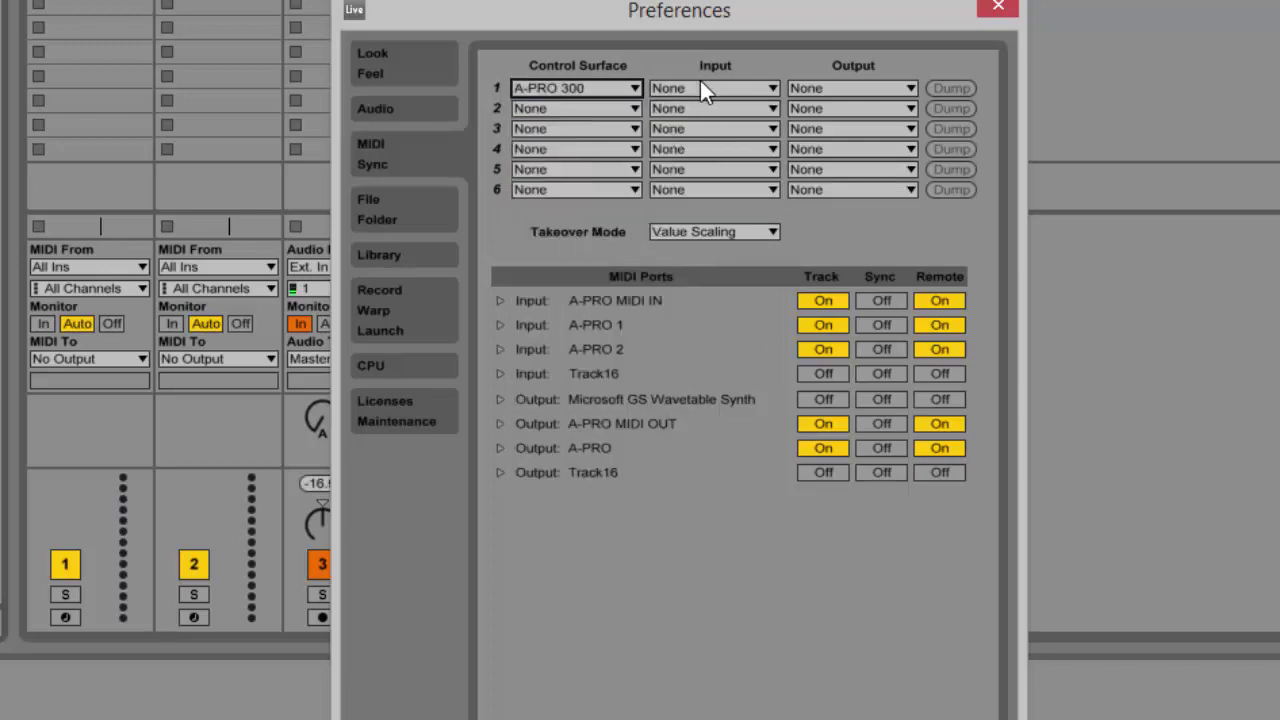
left_click(700, 80)
left_click(703, 170)
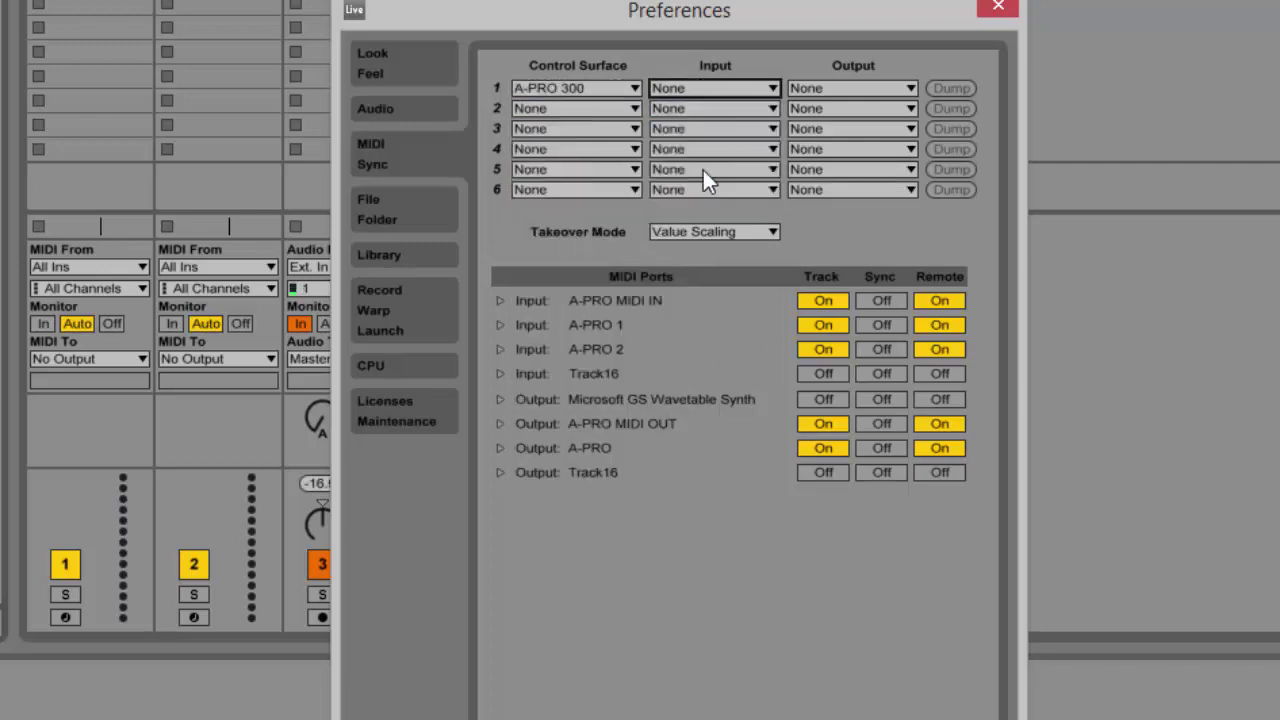
left_click(876, 82)
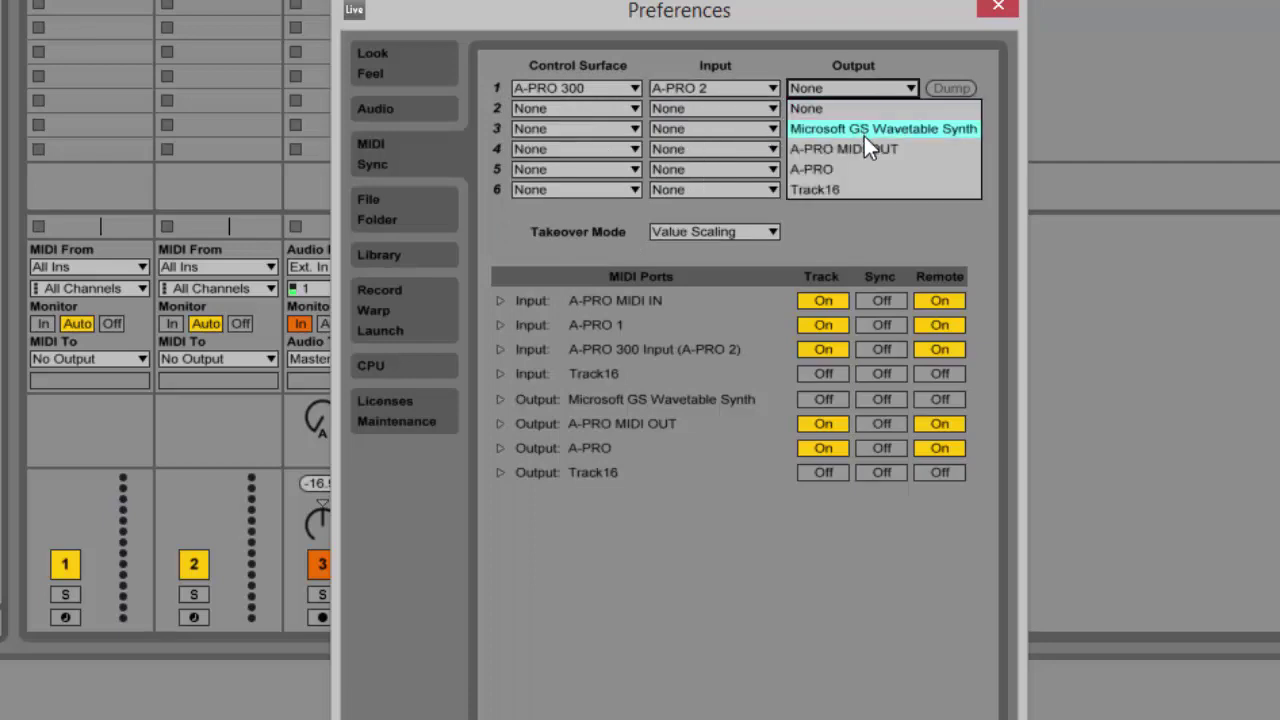
left_click(854, 165)
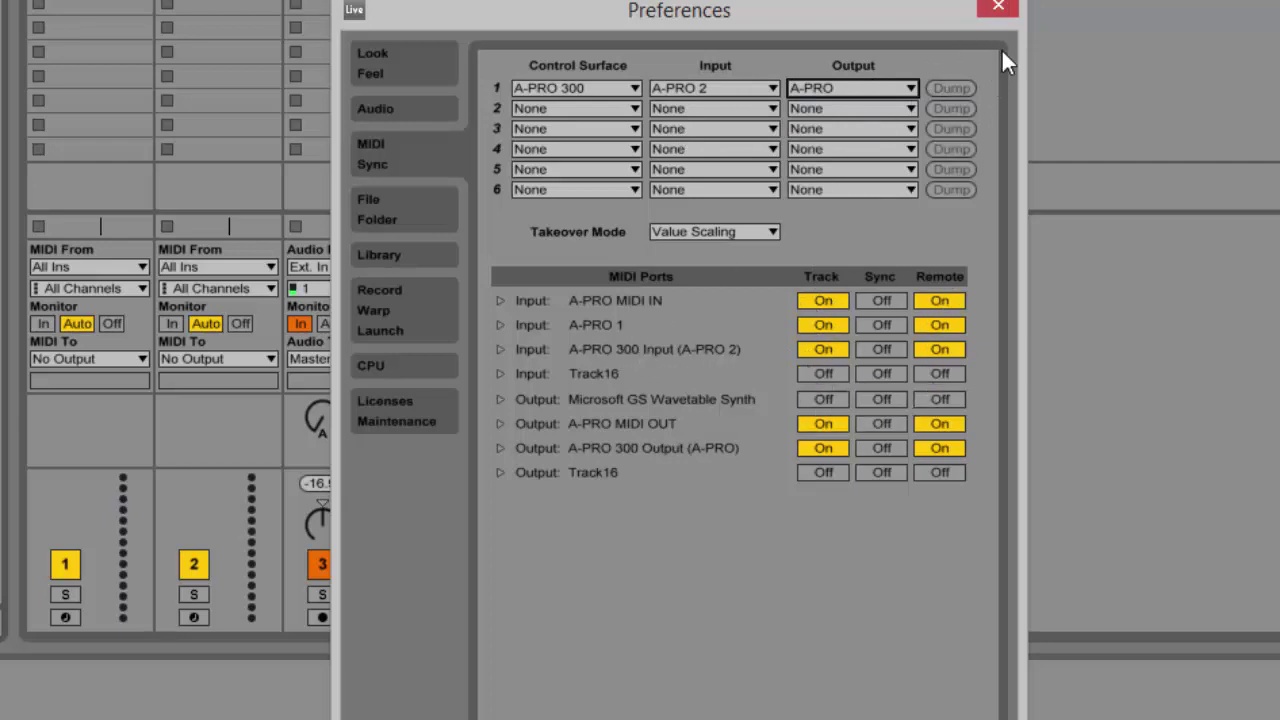
left_click(996, 10)
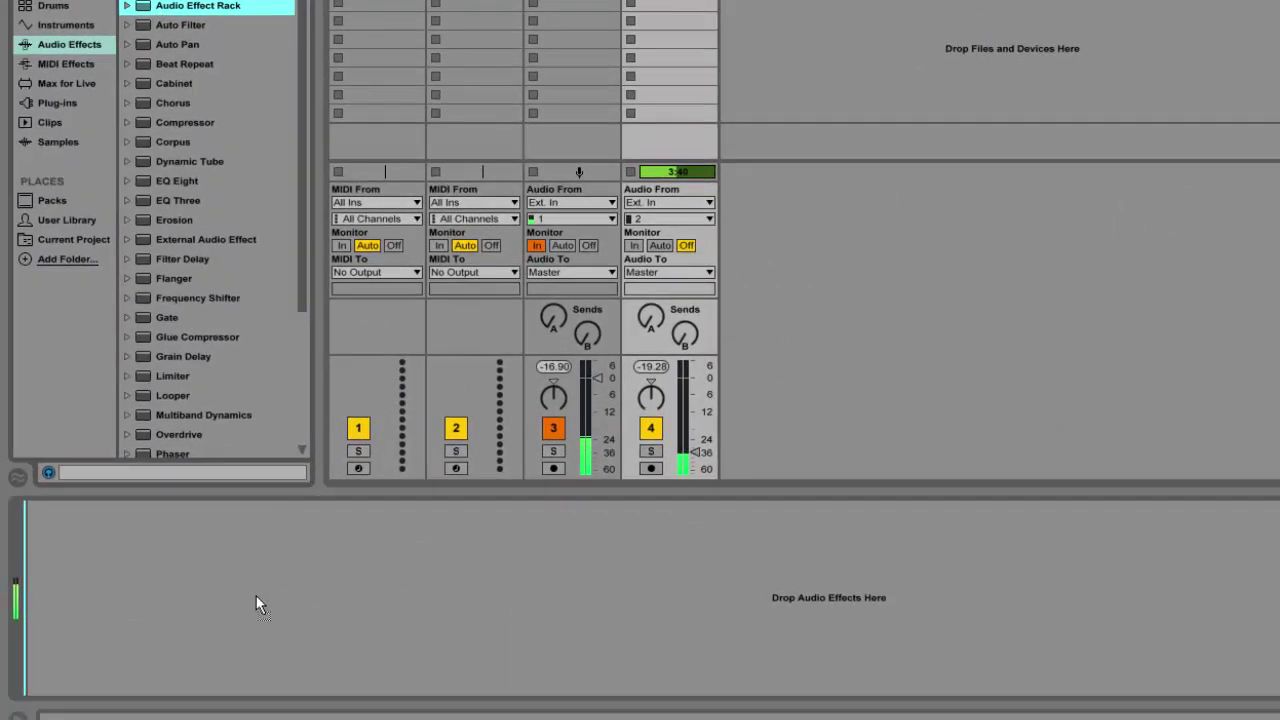
- Add an Audio Effect Rack to the 4 Audio track and show its macro controls
key("Return")
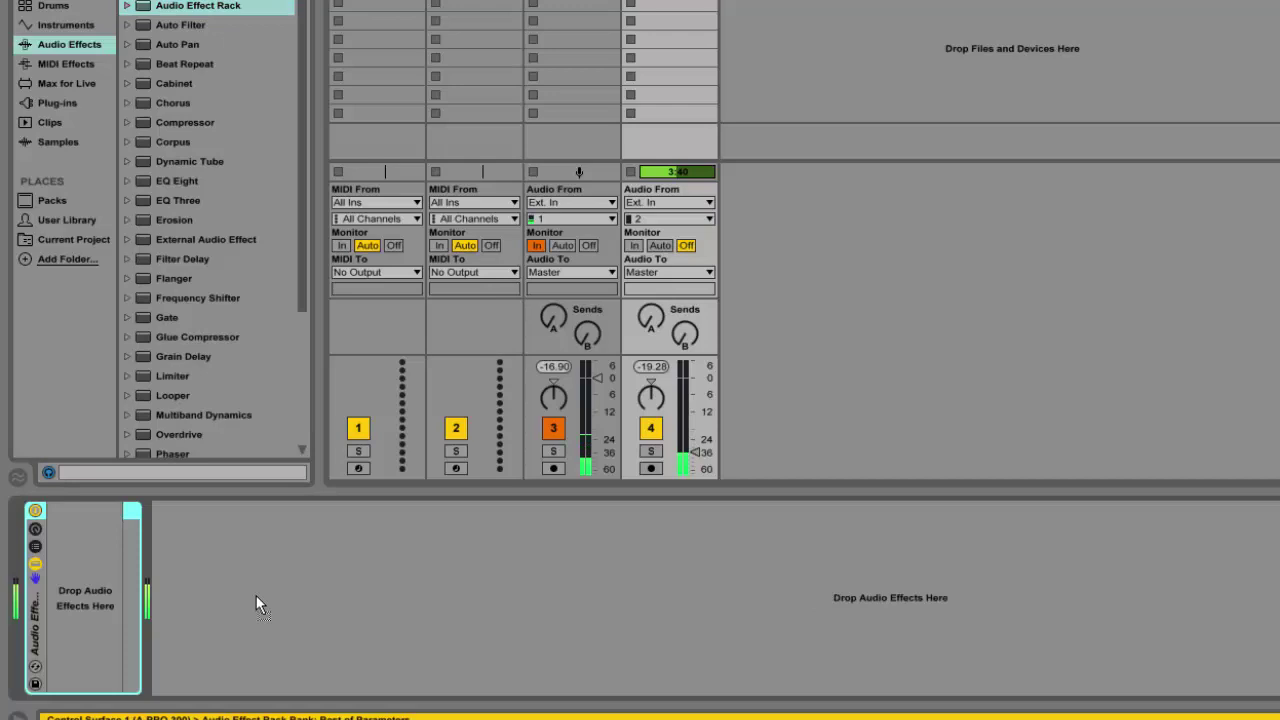
left_click(35, 564)
left_click(35, 565)
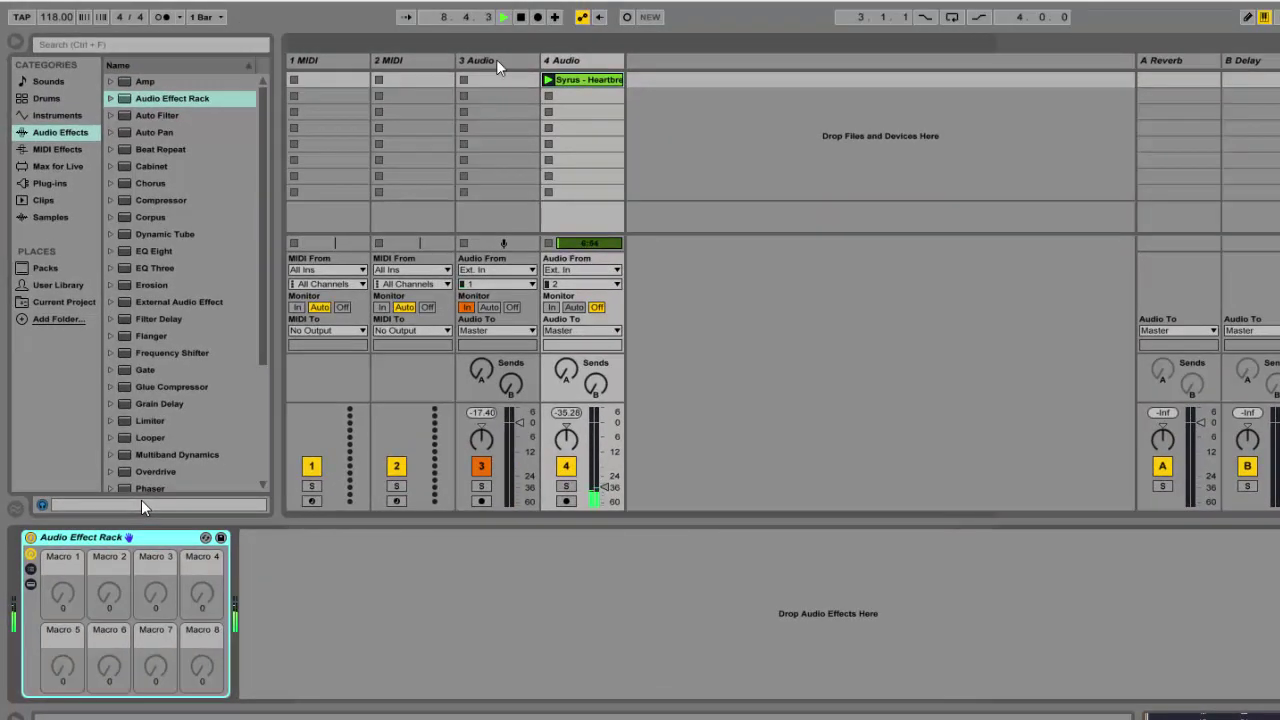
- Select the Gate on the 3 Audio track for A-PRO 300 control, and return to the 4 Audio track
left_click(497, 62)
left_click(127, 543)
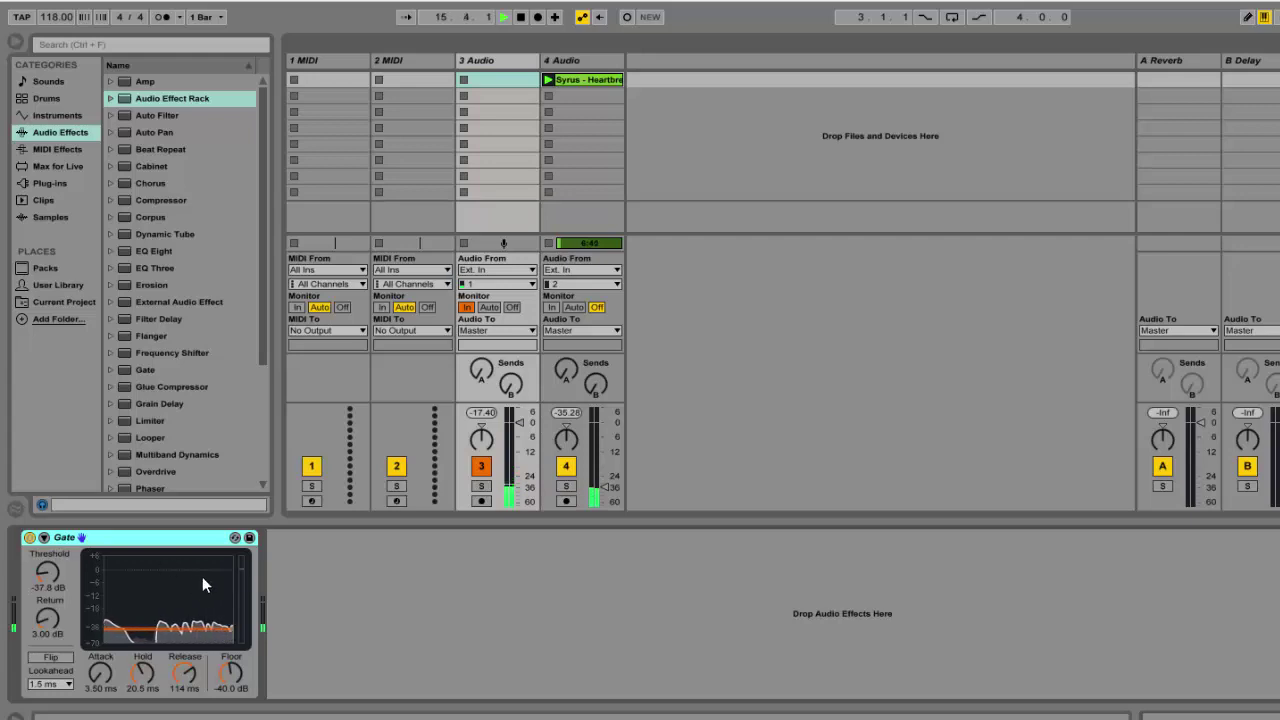
left_click(573, 62)
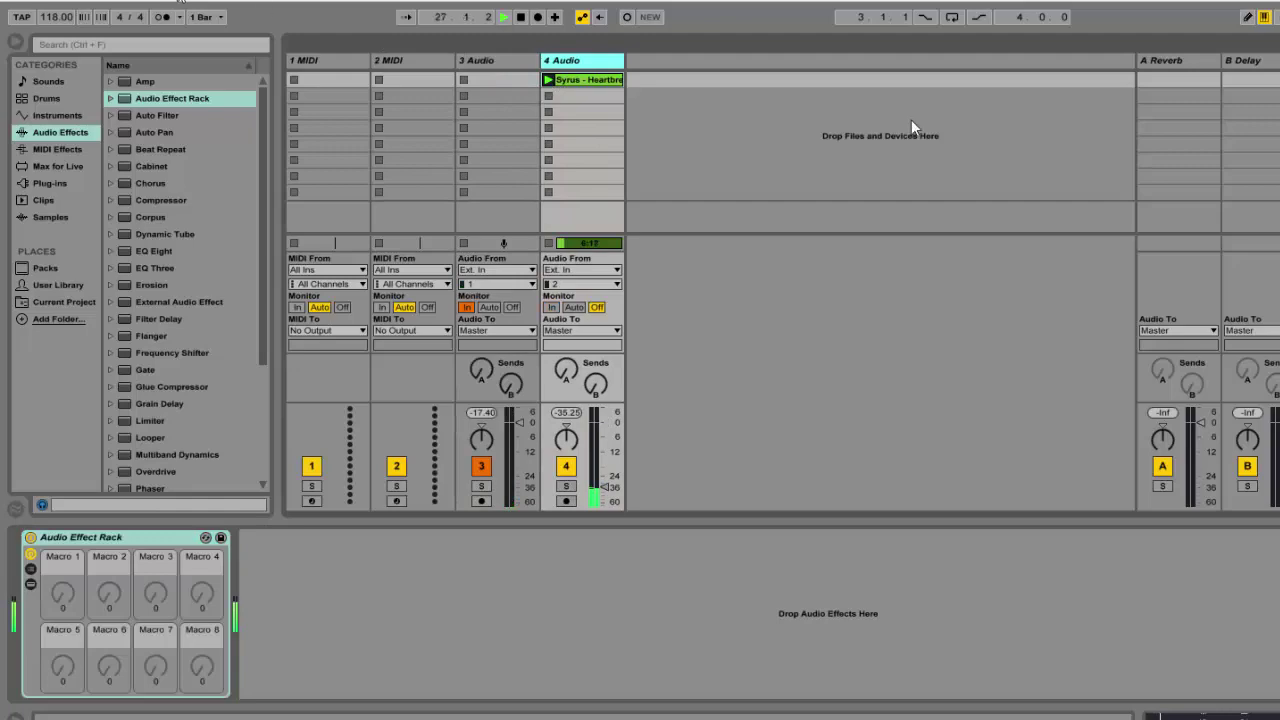
- Set the MIDI Takeover Mode to None and try it by raising the Audio Effect Rack's Macro 1 to about 101
left_click(165, 1)
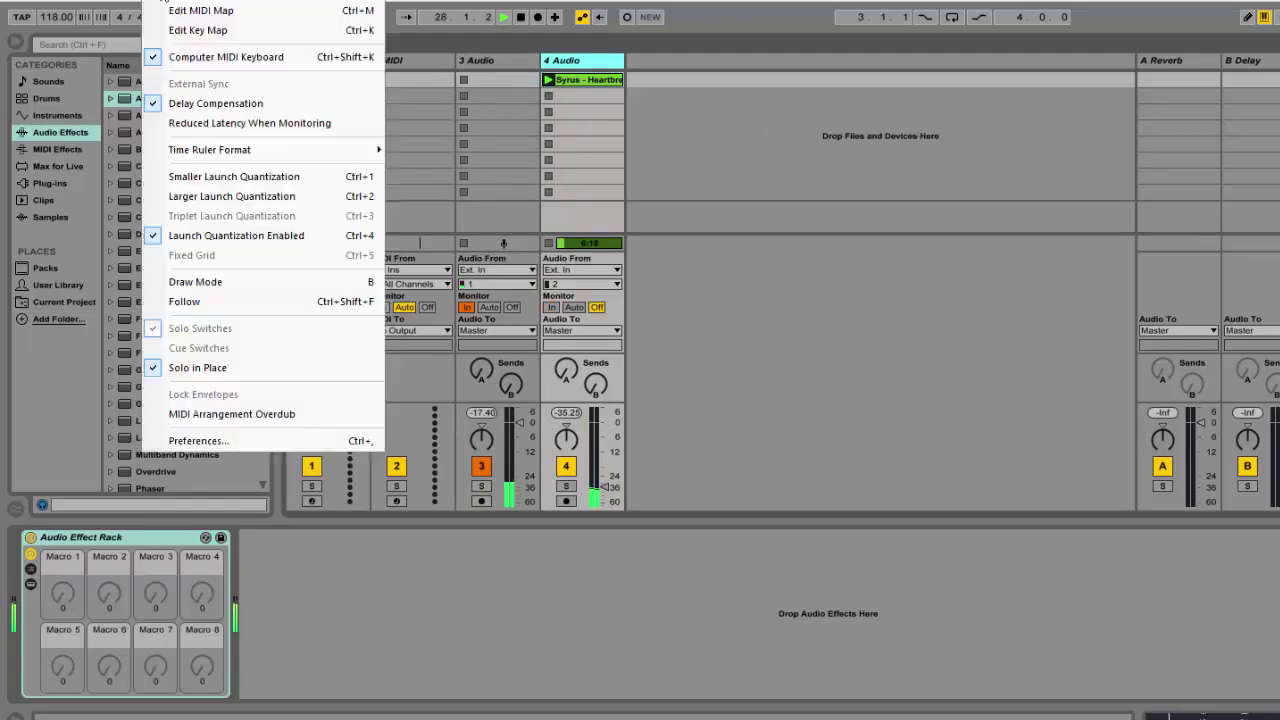
left_click(236, 443)
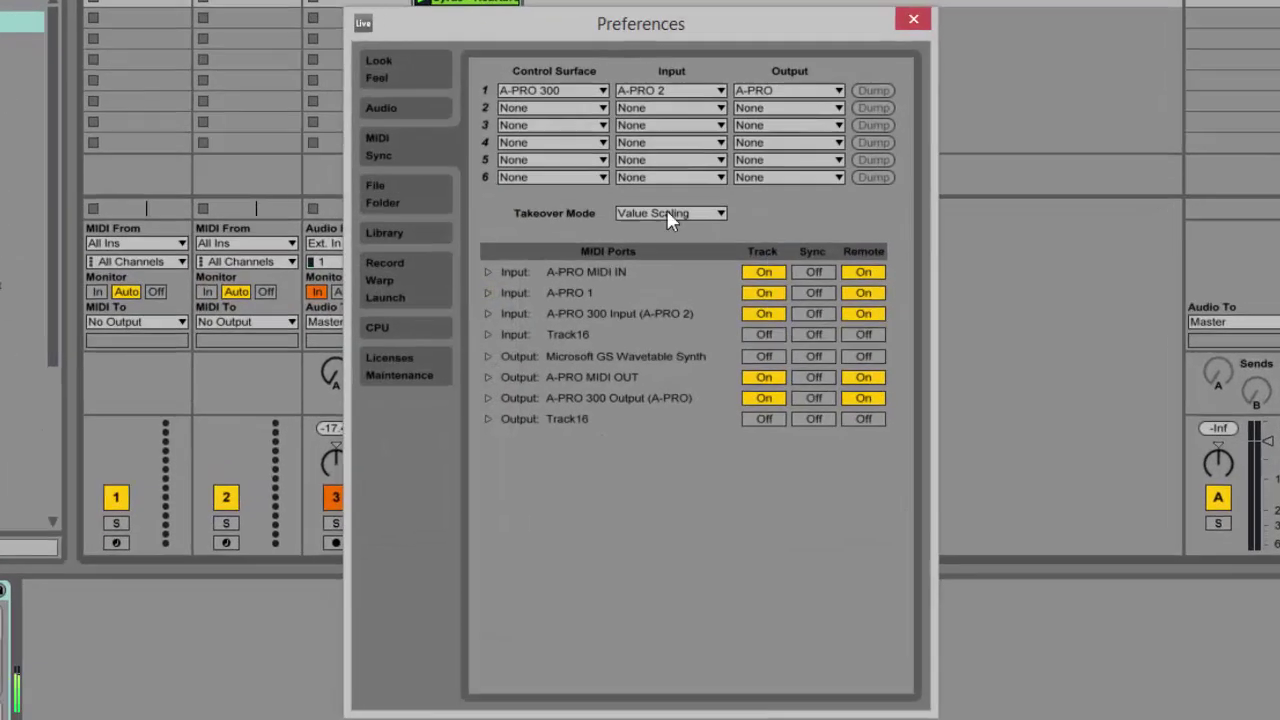
left_click(580, 180)
left_click(571, 199)
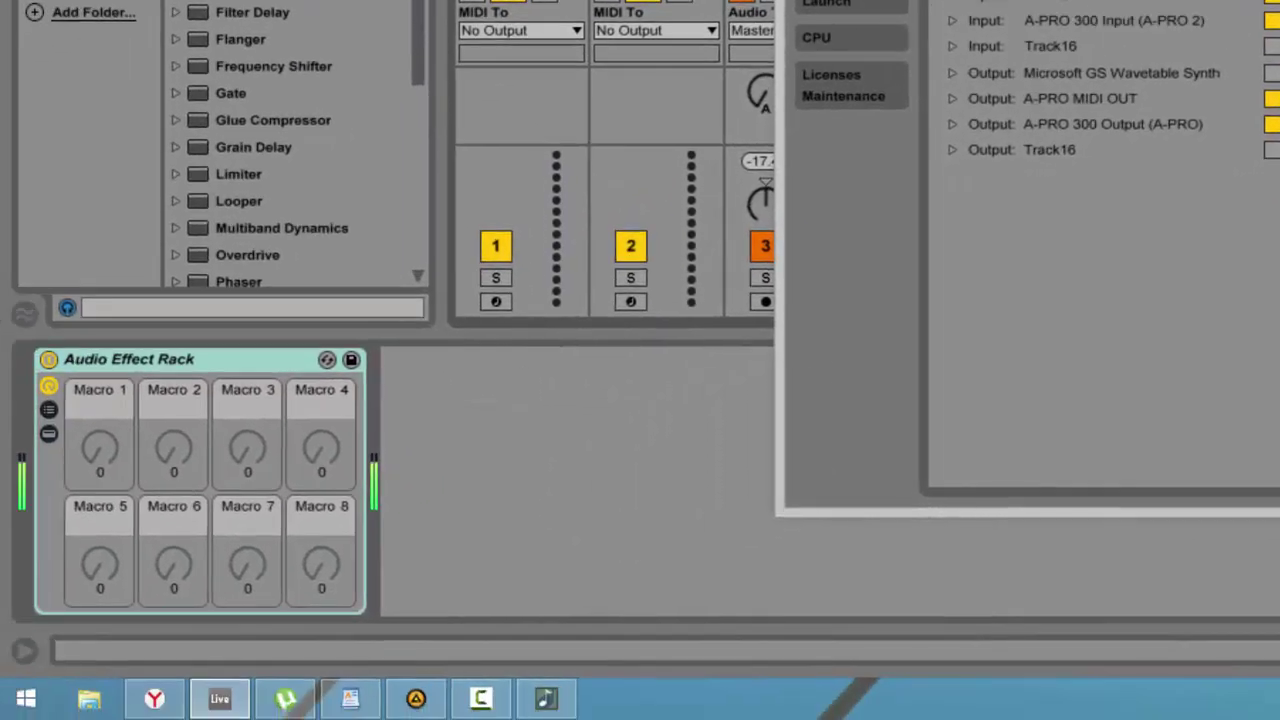
left_click(903, 1)
left_click_drag(100, 448, 100, 372)
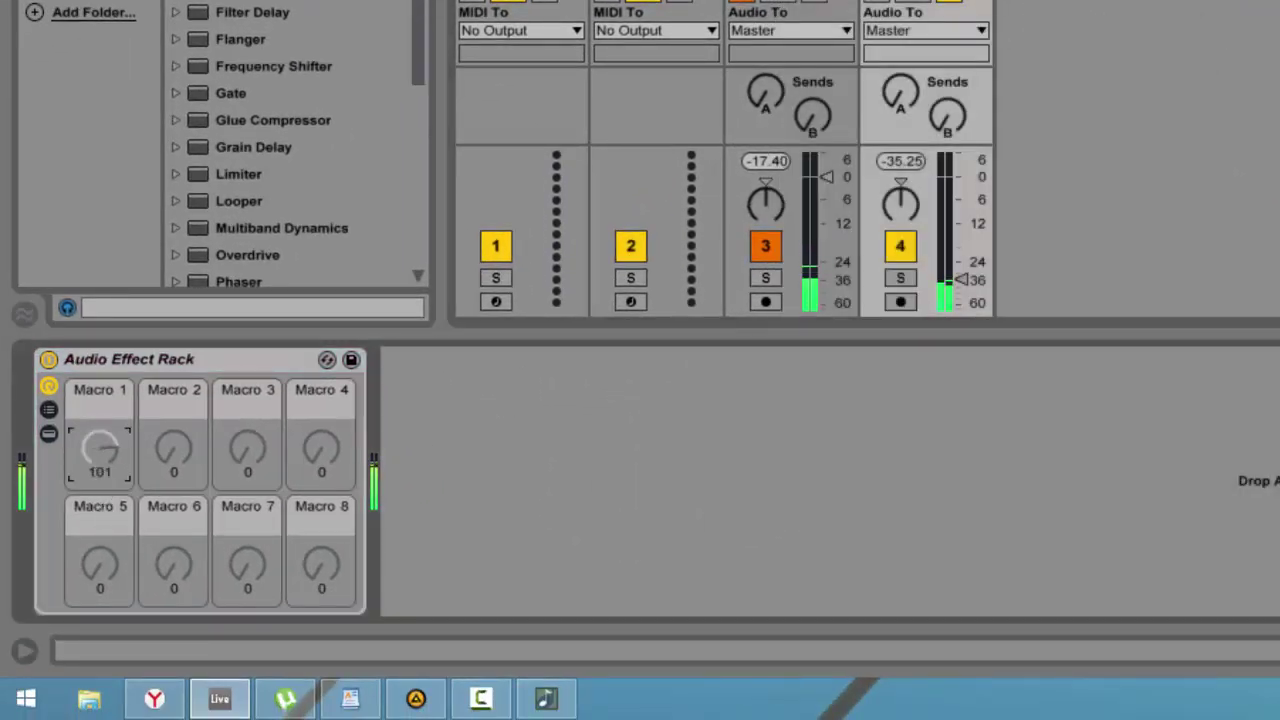
left_click(221, 357)
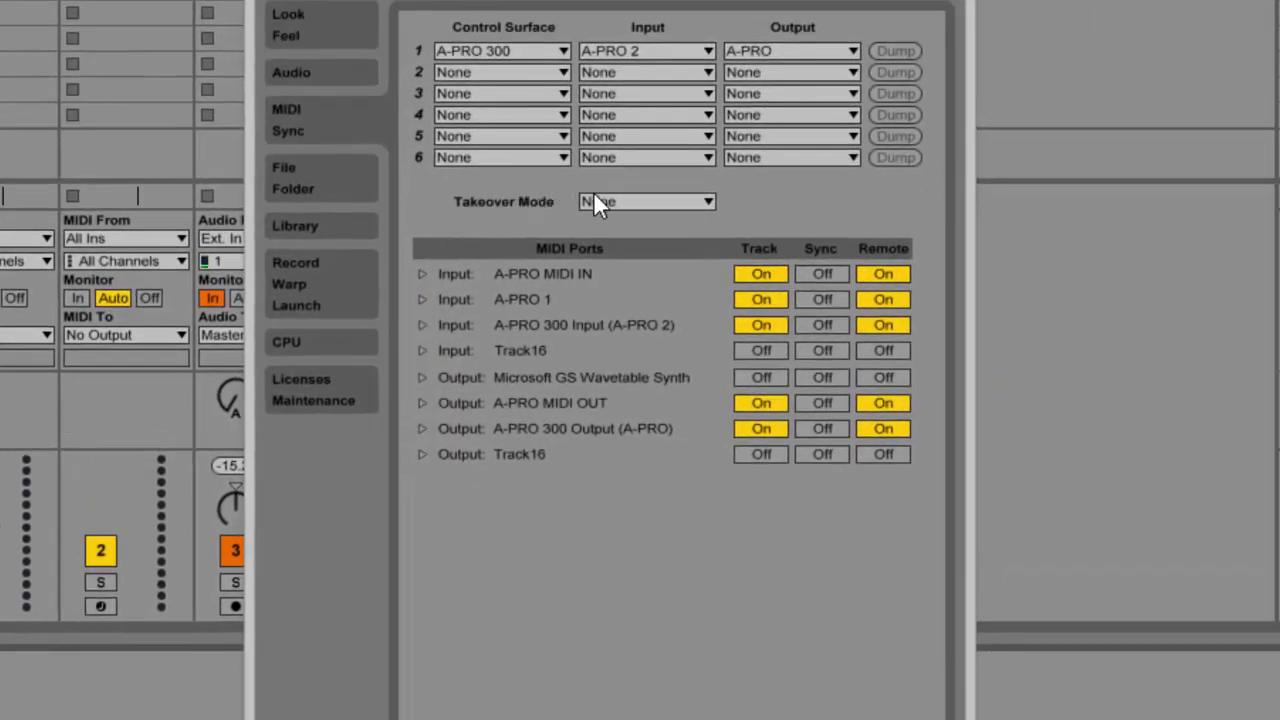
- Set the MIDI Takeover Mode to Pickup and try it by moving Macro 1 to about 113, then 86
left_click(593, 201)
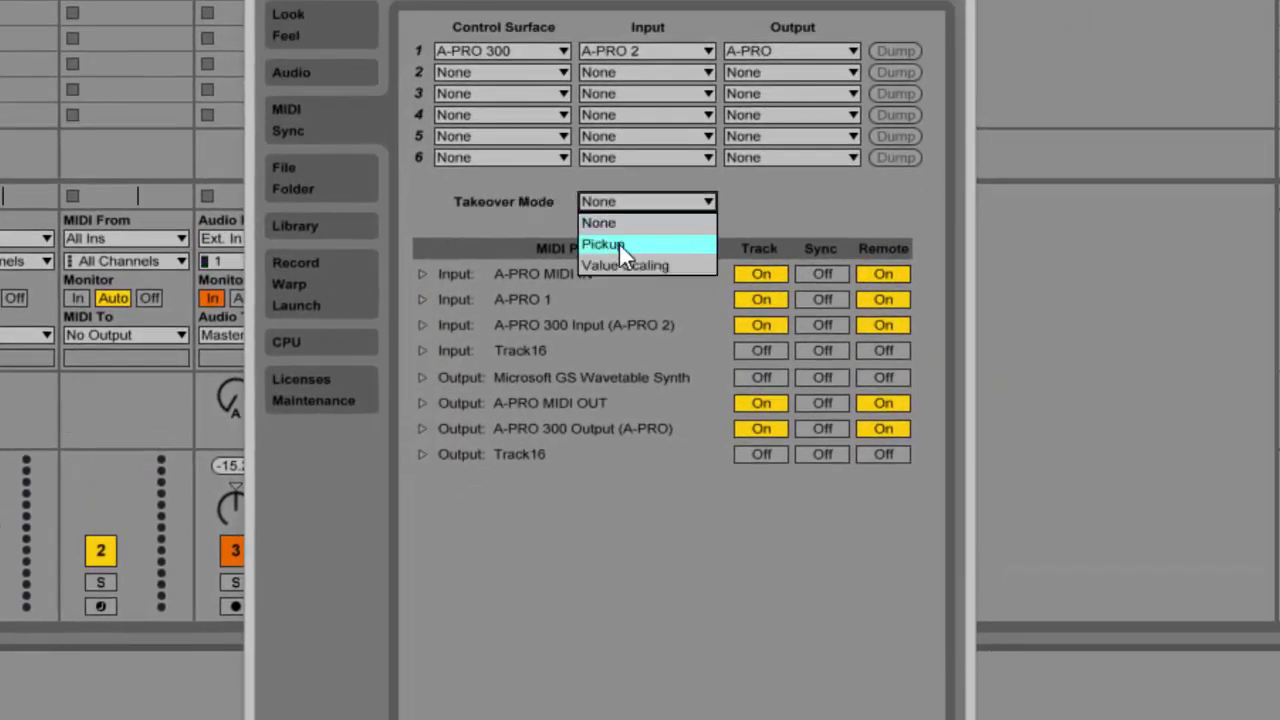
left_click(617, 243)
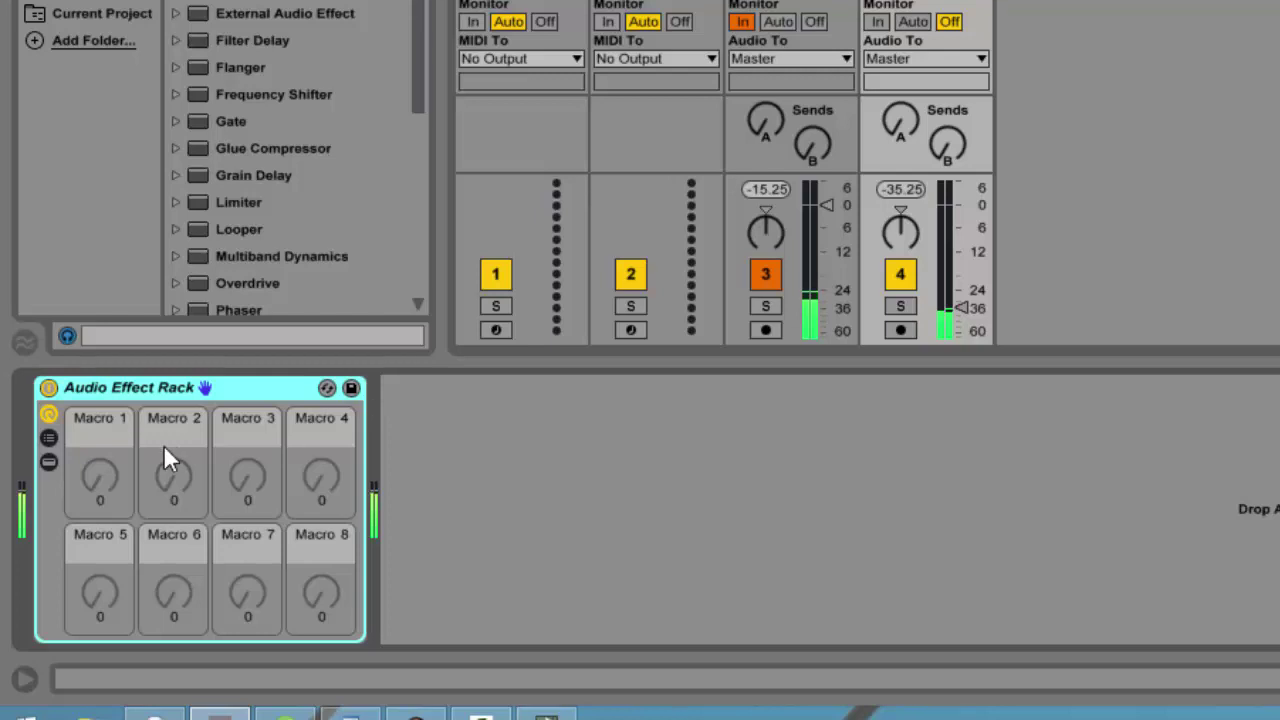
left_click_drag(100, 476, 100, 365)
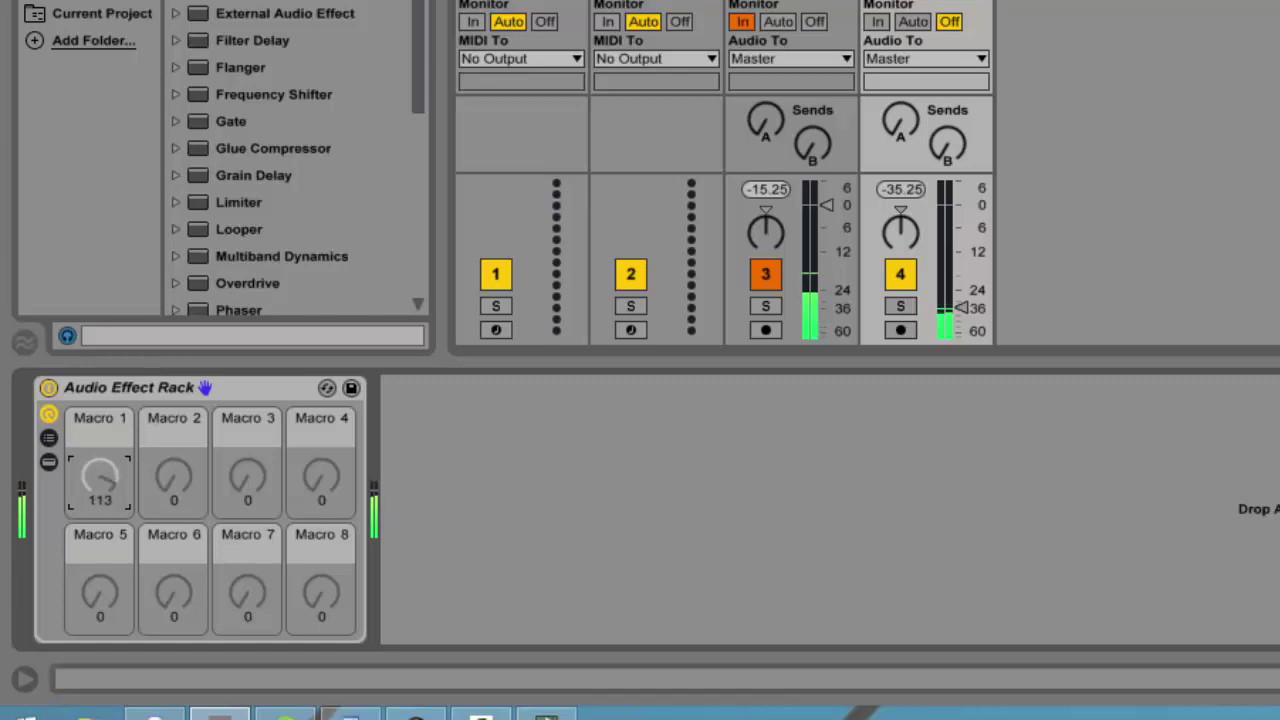
left_click_drag(100, 476, 100, 422)
- Set the MIDI Takeover Mode to Value Scaling and close Preferences
left_click(260, 0)
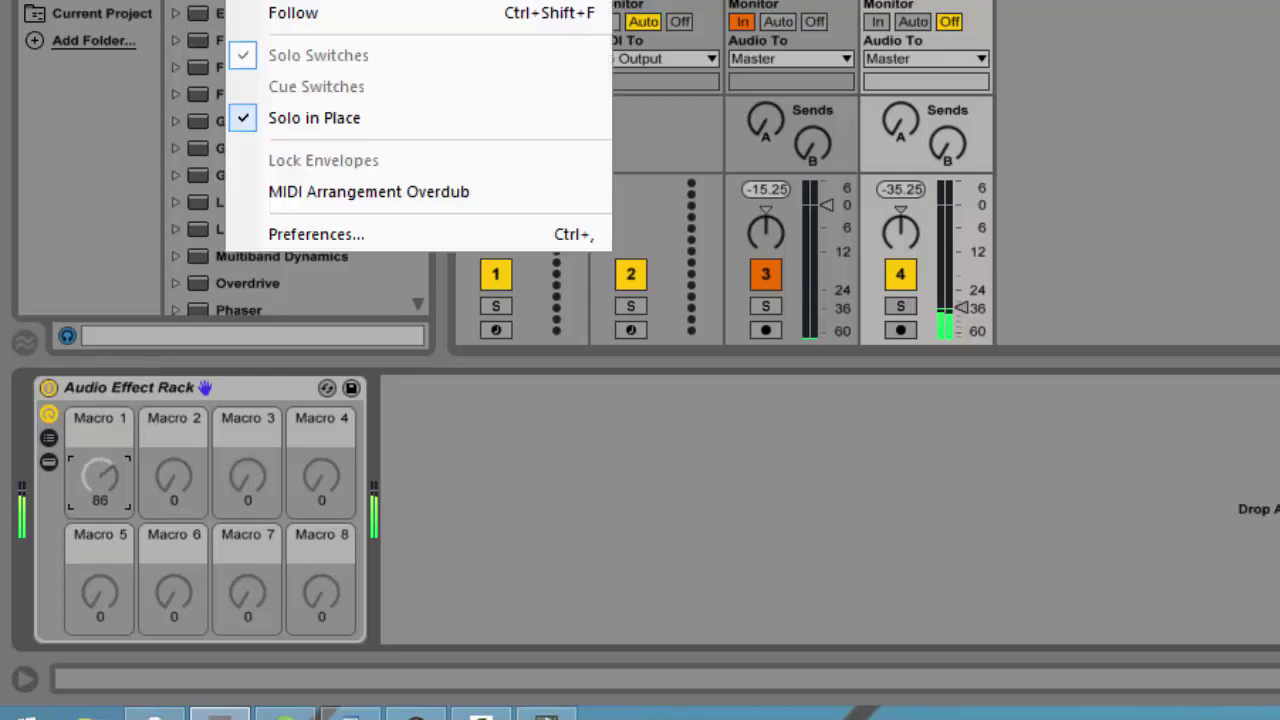
left_click(343, 232)
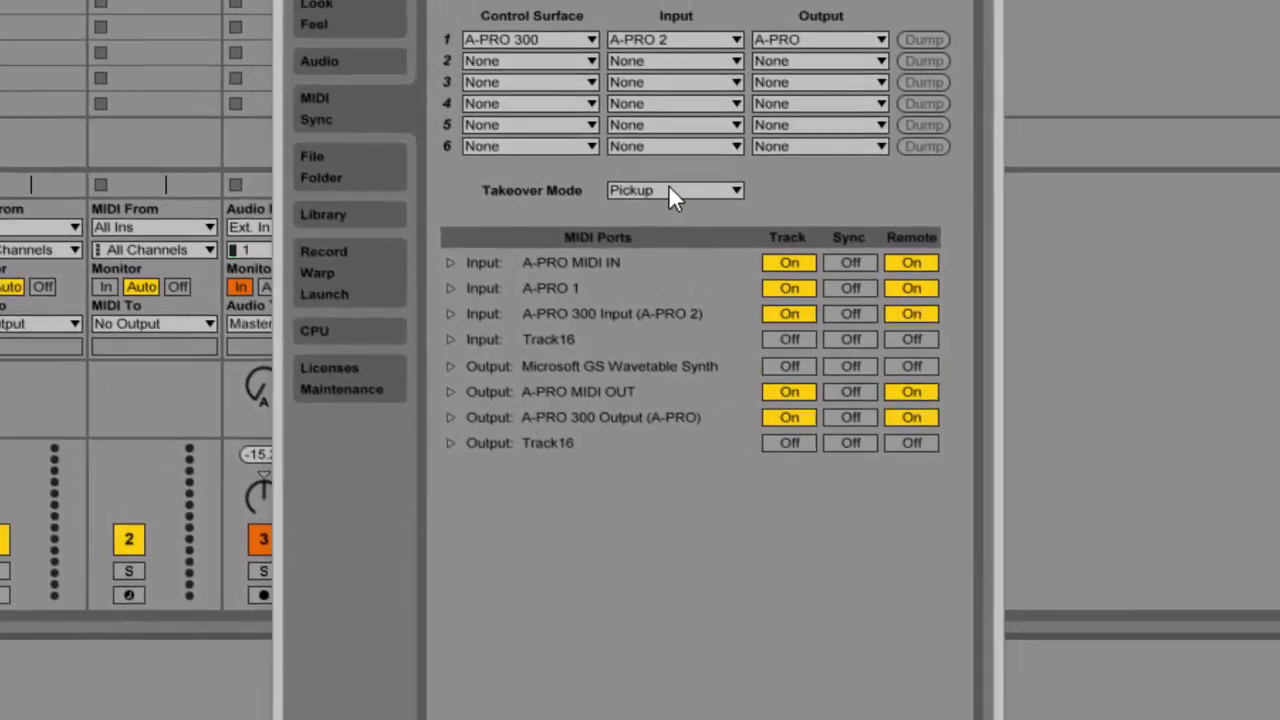
left_click(668, 188)
left_click(664, 254)
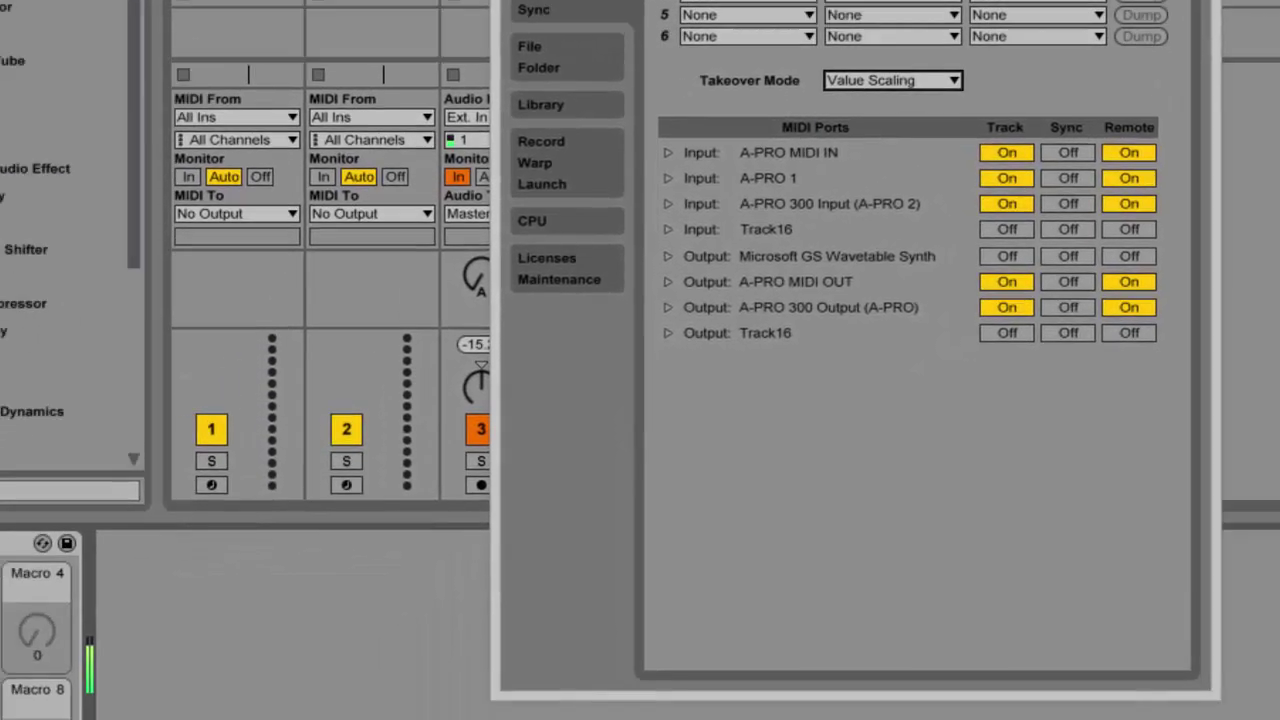
left_click(981, 0)
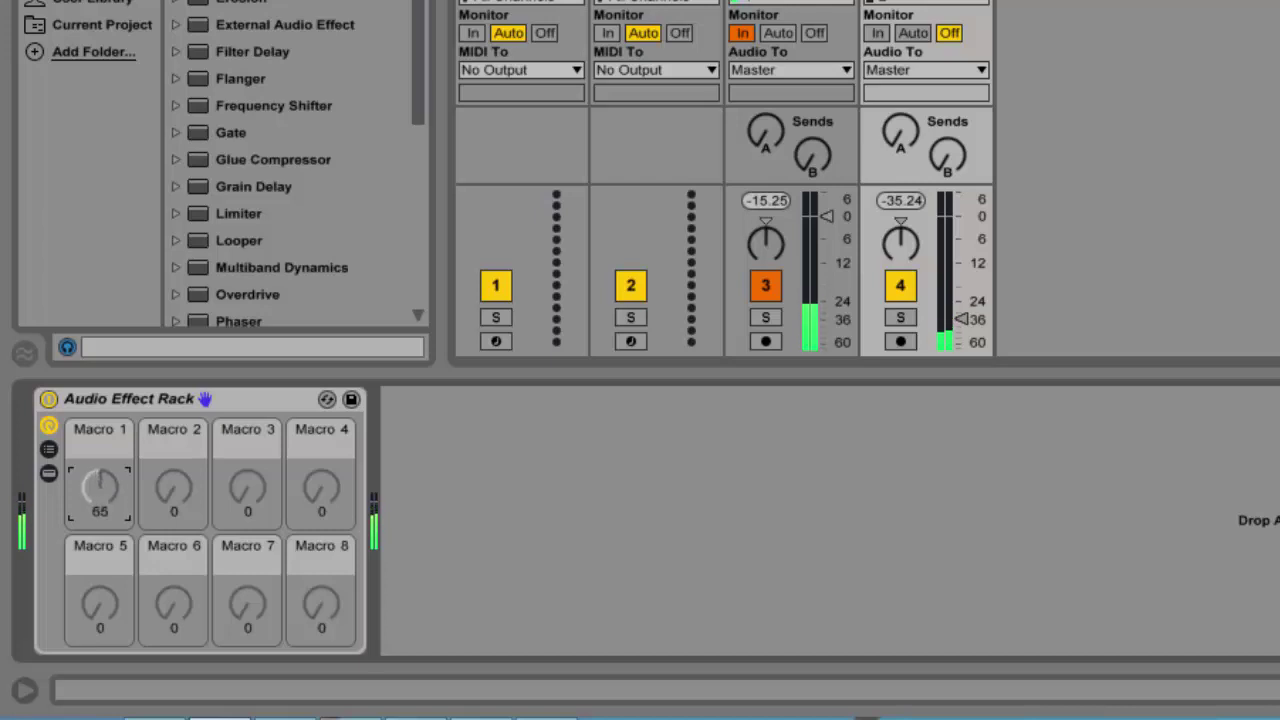
- Select the 3 Audio track and put its Gate under A-PRO 300 control
left_click(790, 1)
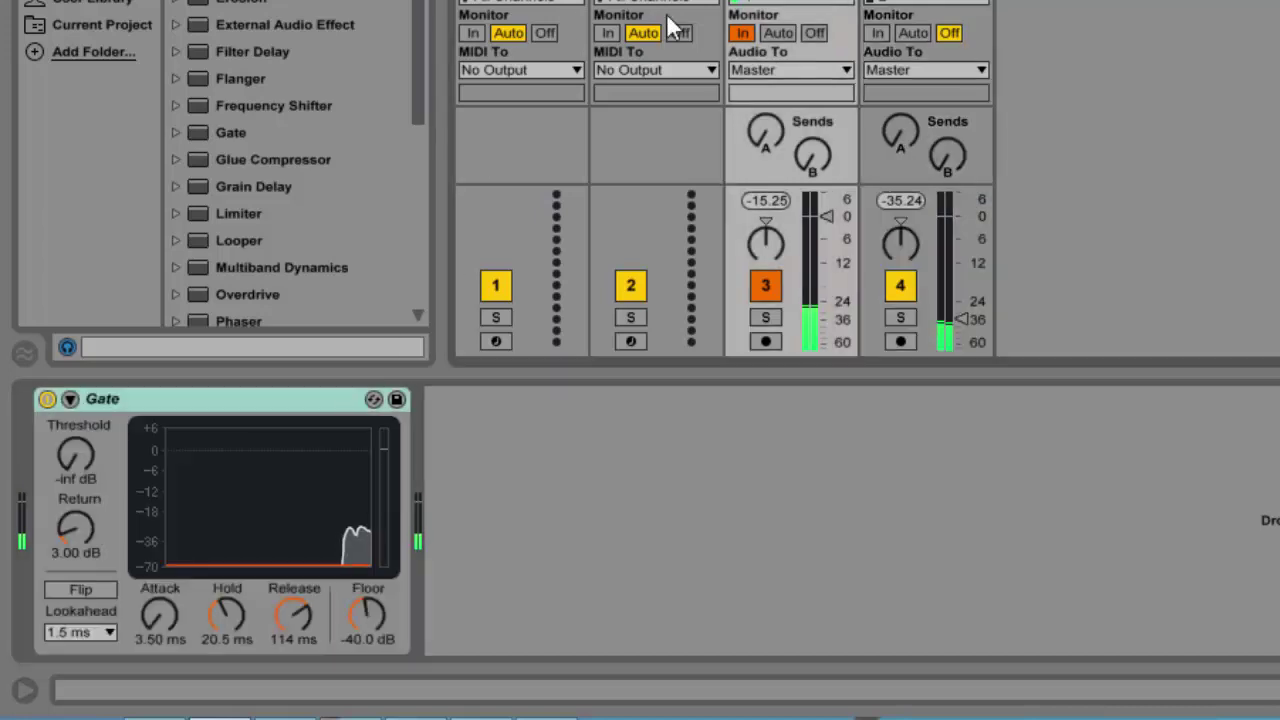
left_click(211, 401)
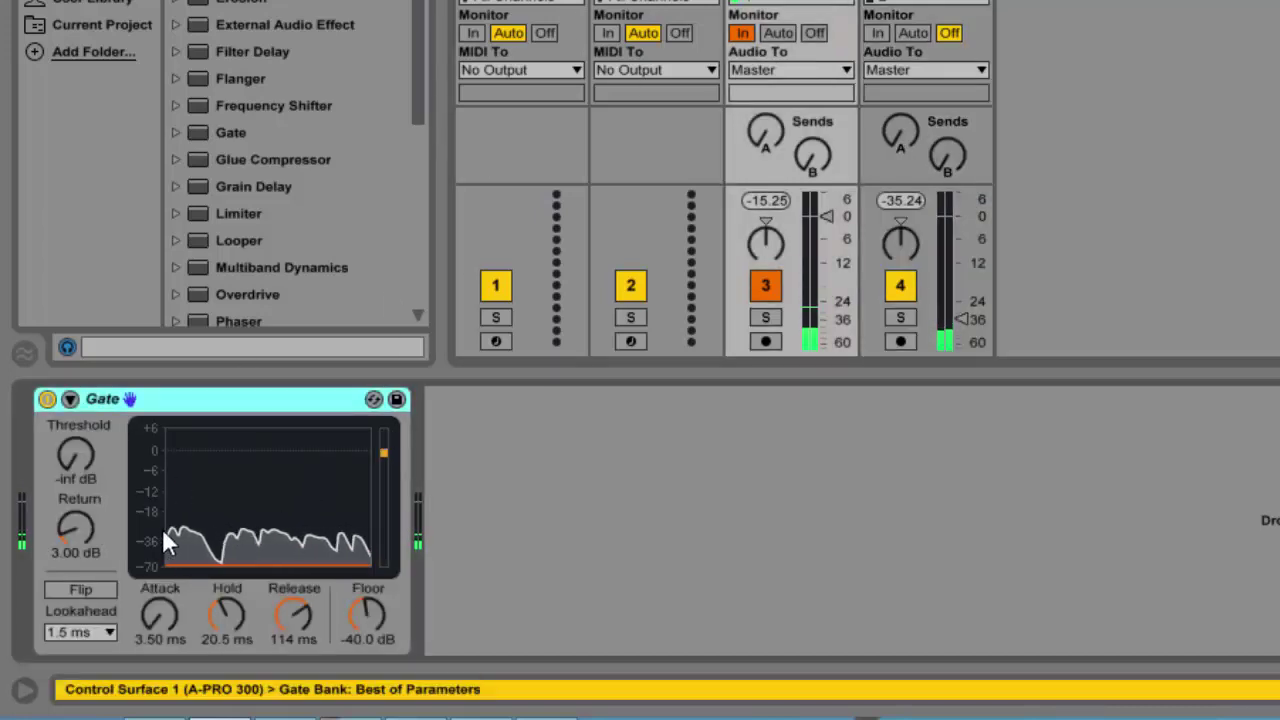